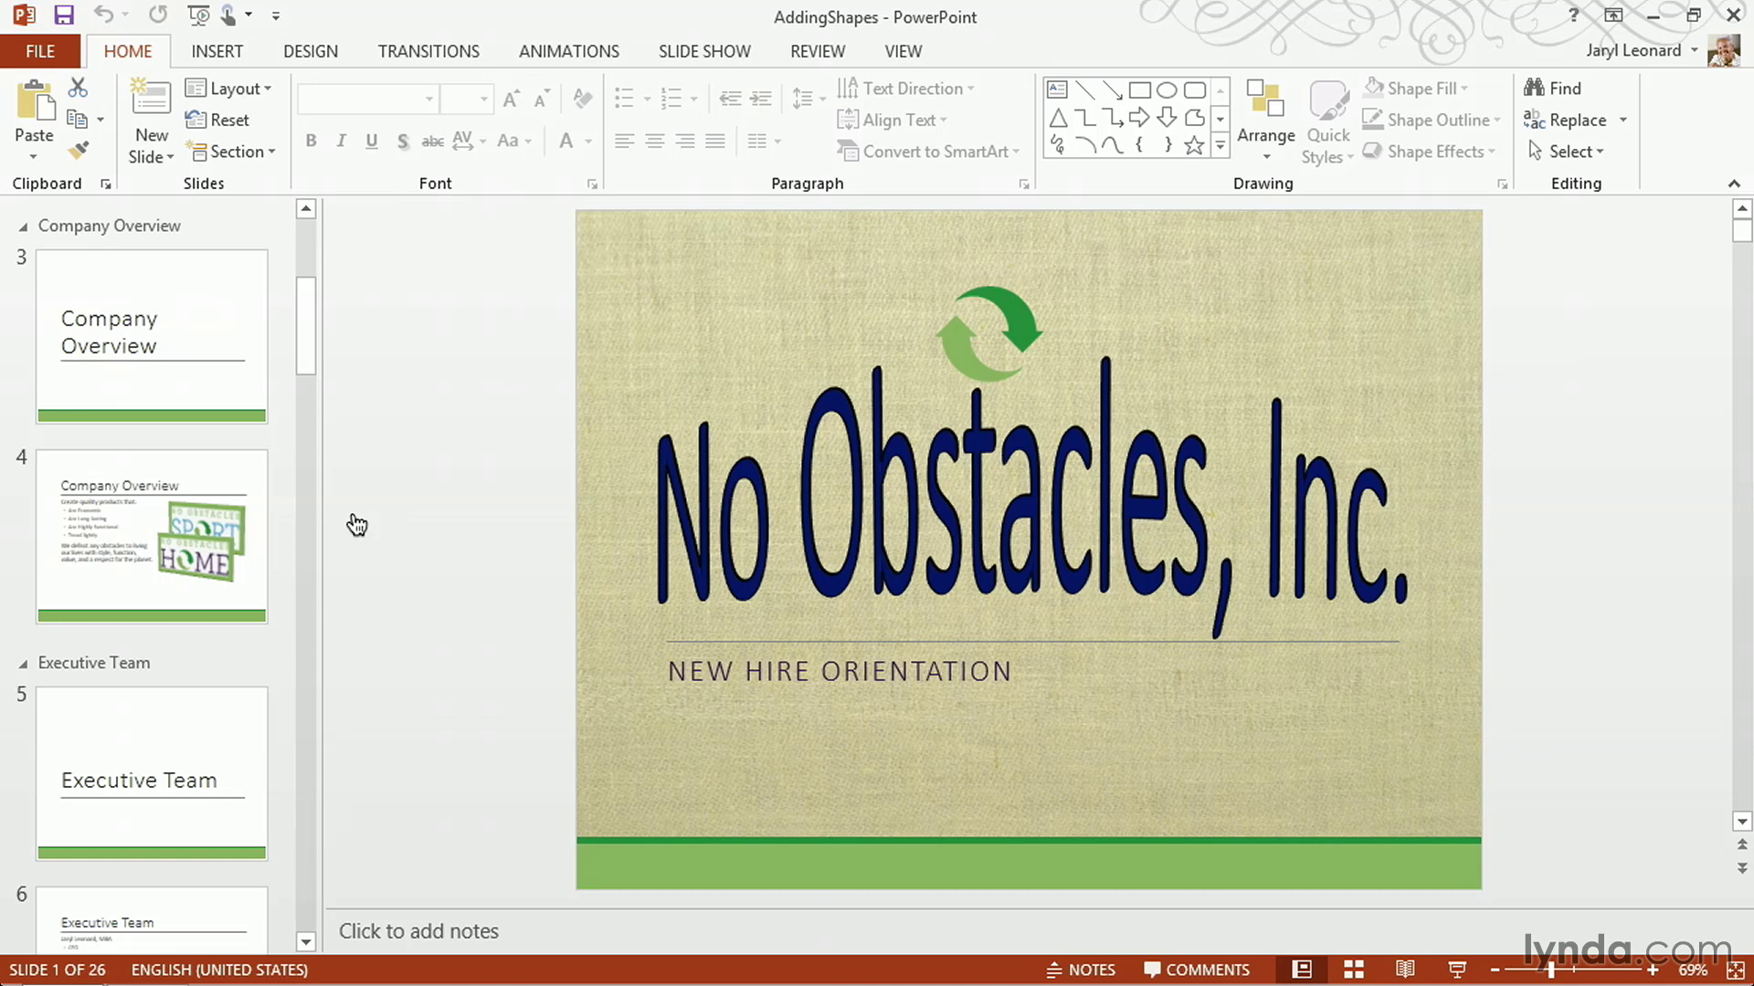
Select slide 4, 'Company Overview', in the slide pane.
left_click(230, 538)
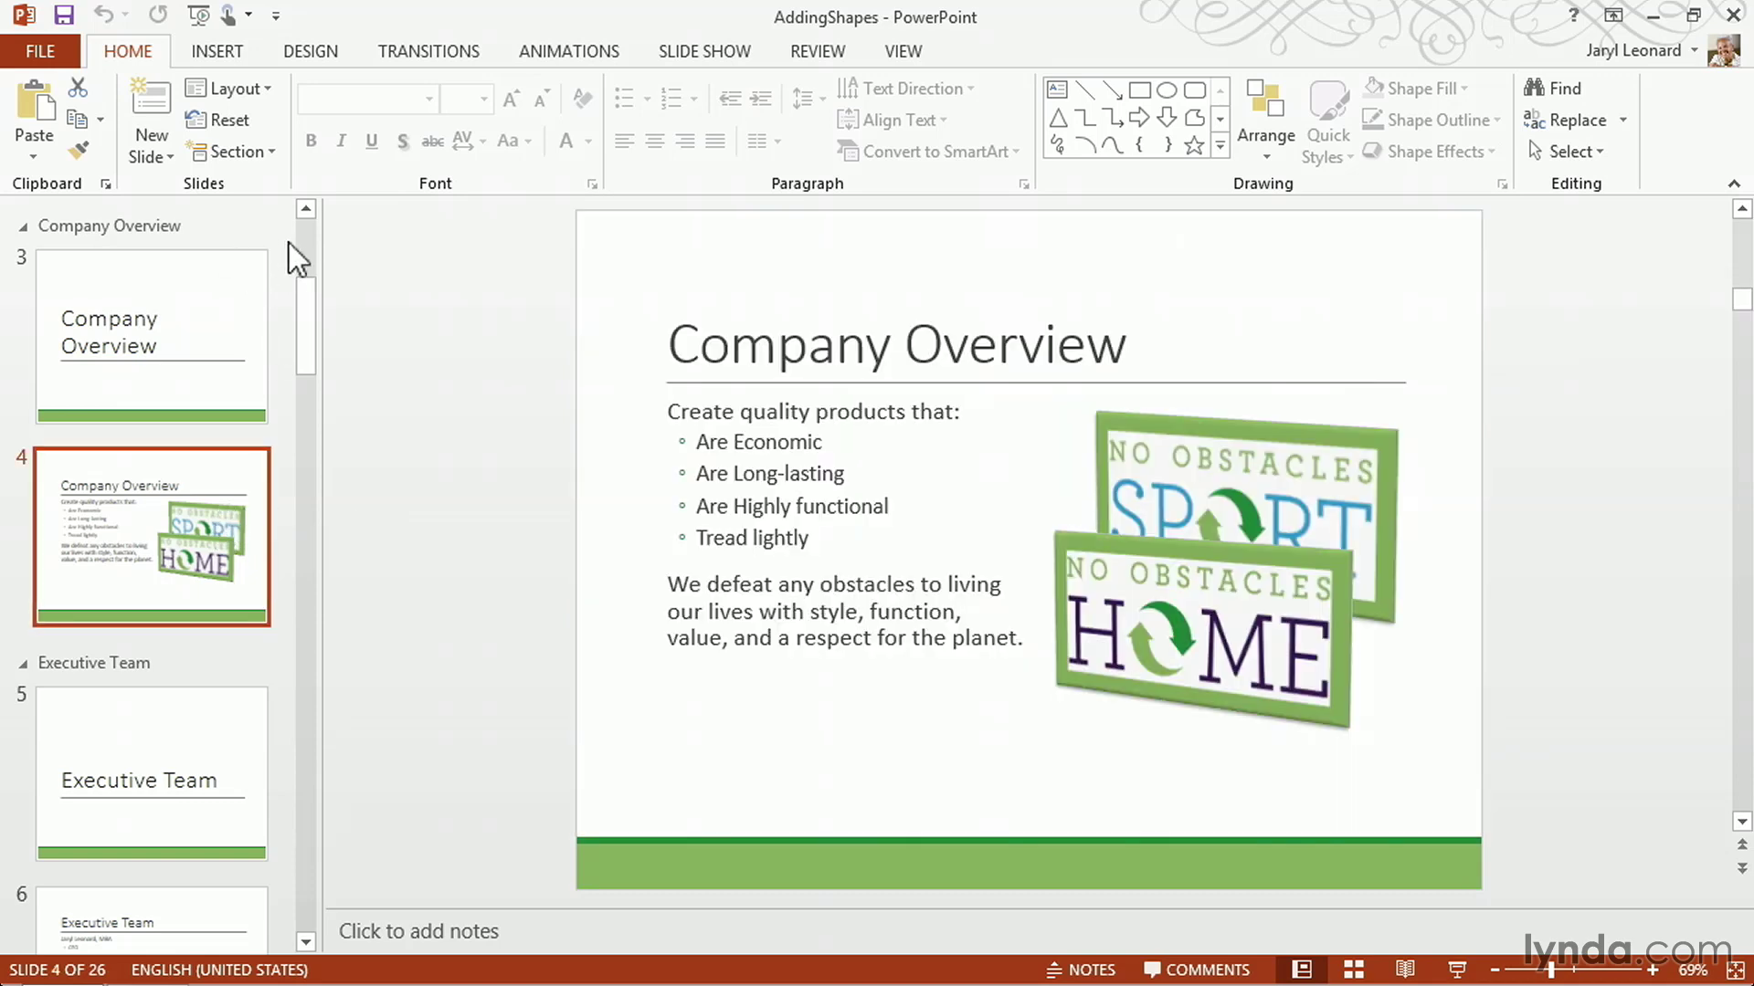
left_click(166, 152)
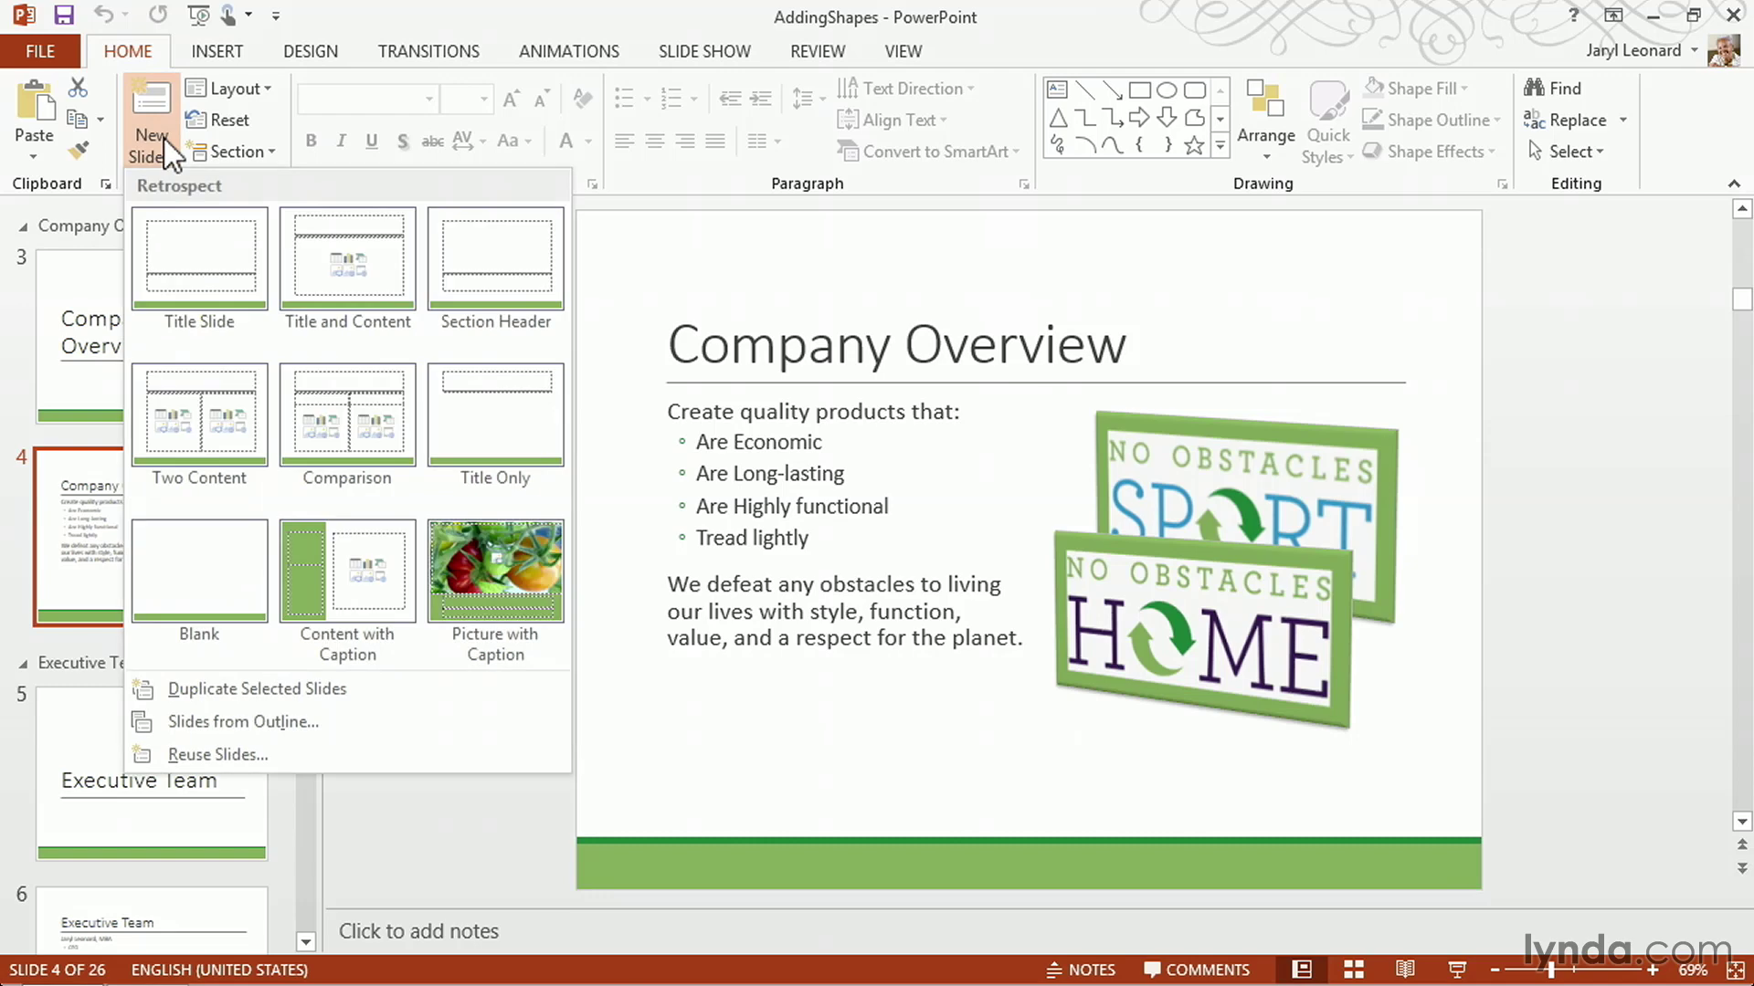
Add a Title and Content slide titled 'Our Fans...' after Company Overview.
left_click(320, 268)
left_click(907, 351)
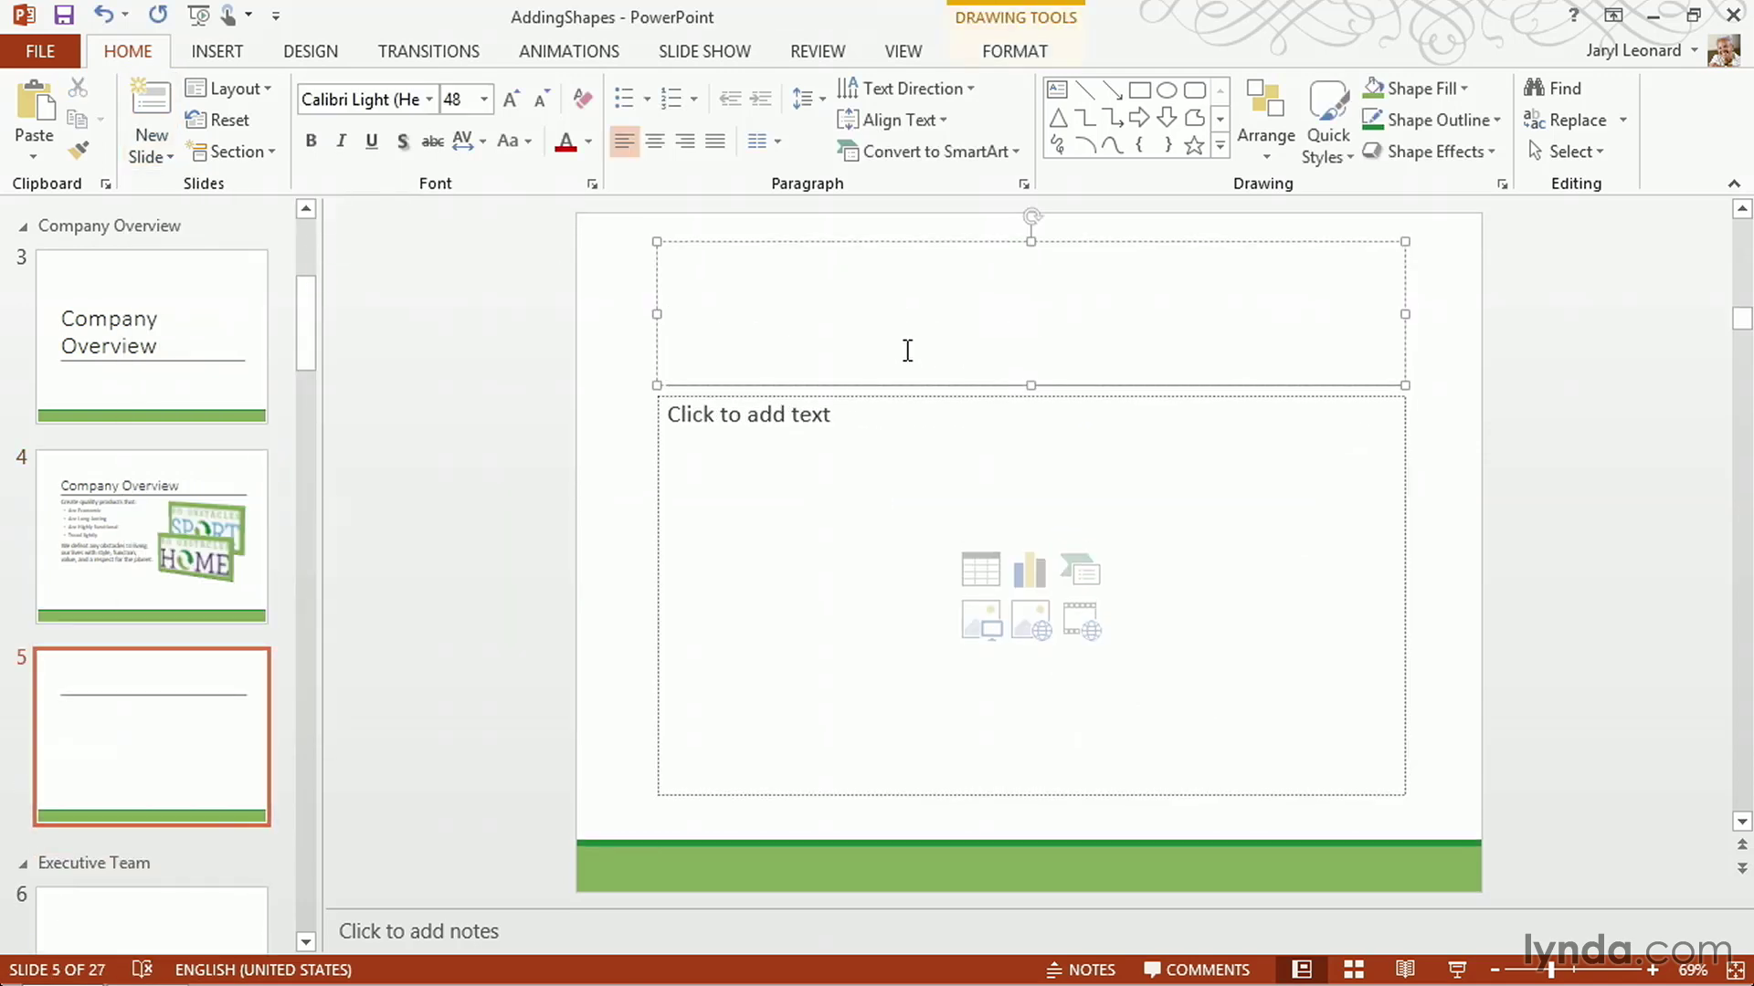
type("Our Fans...")
From the content placeholder, bring up the Online Video insertion dialog.
left_click(825, 484)
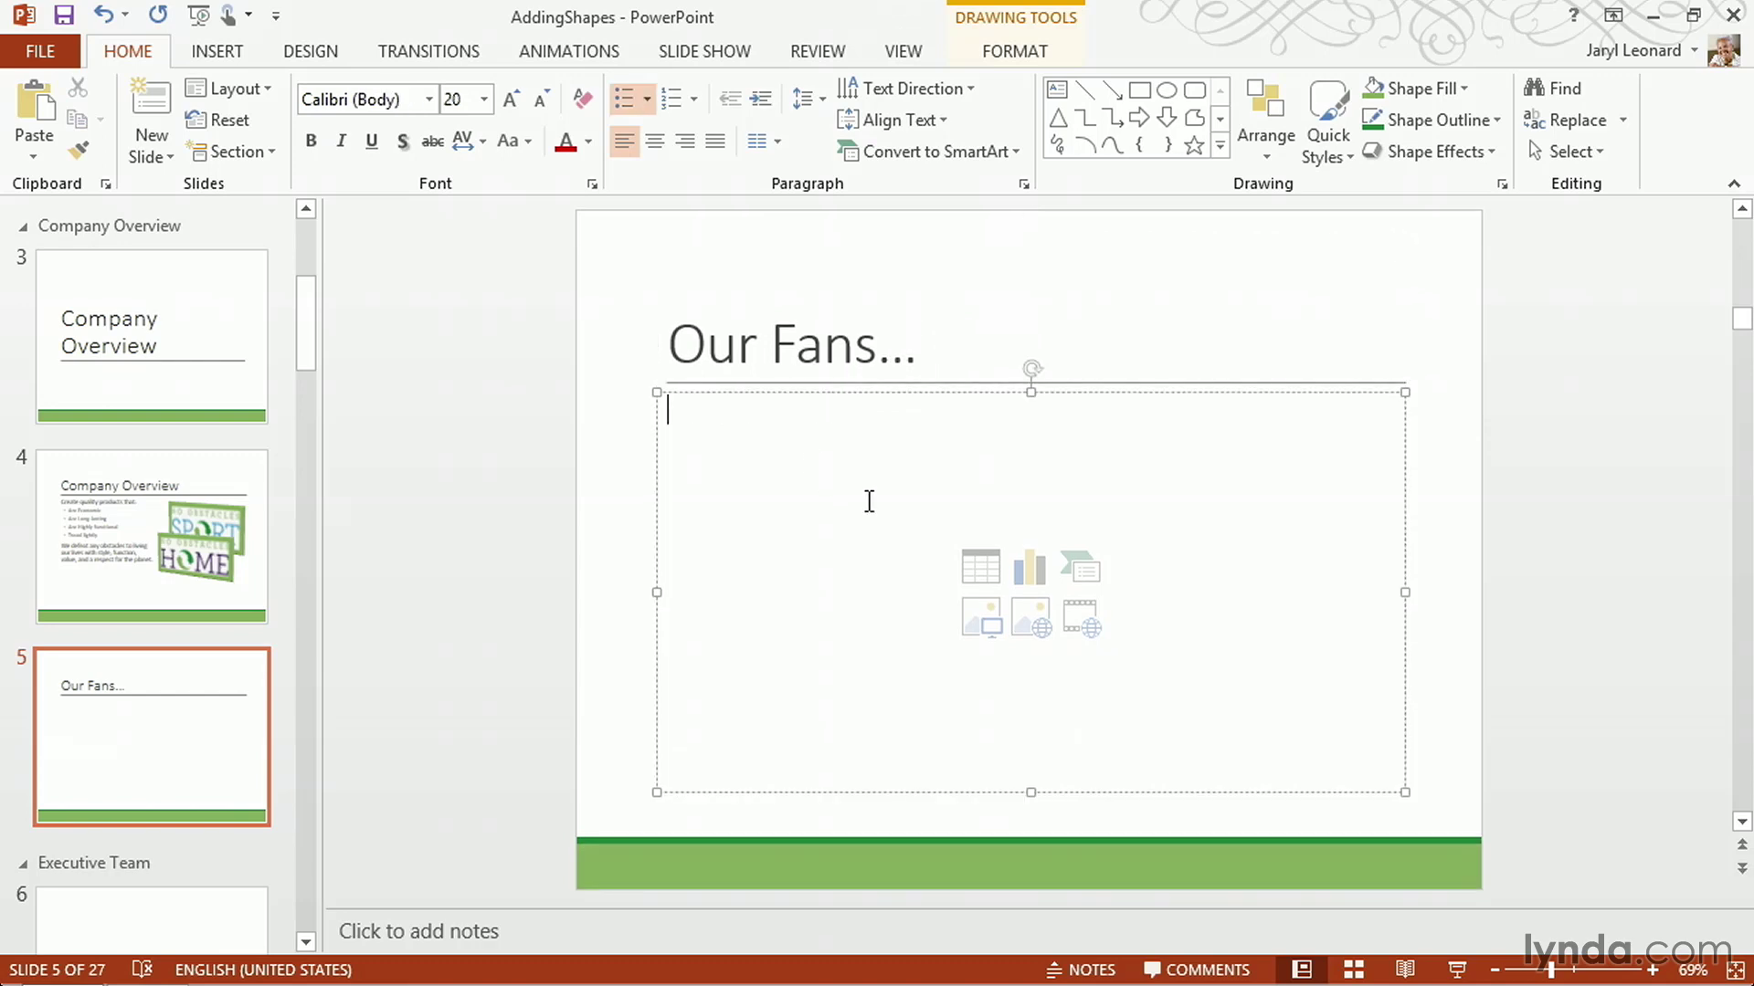
left_click(218, 53)
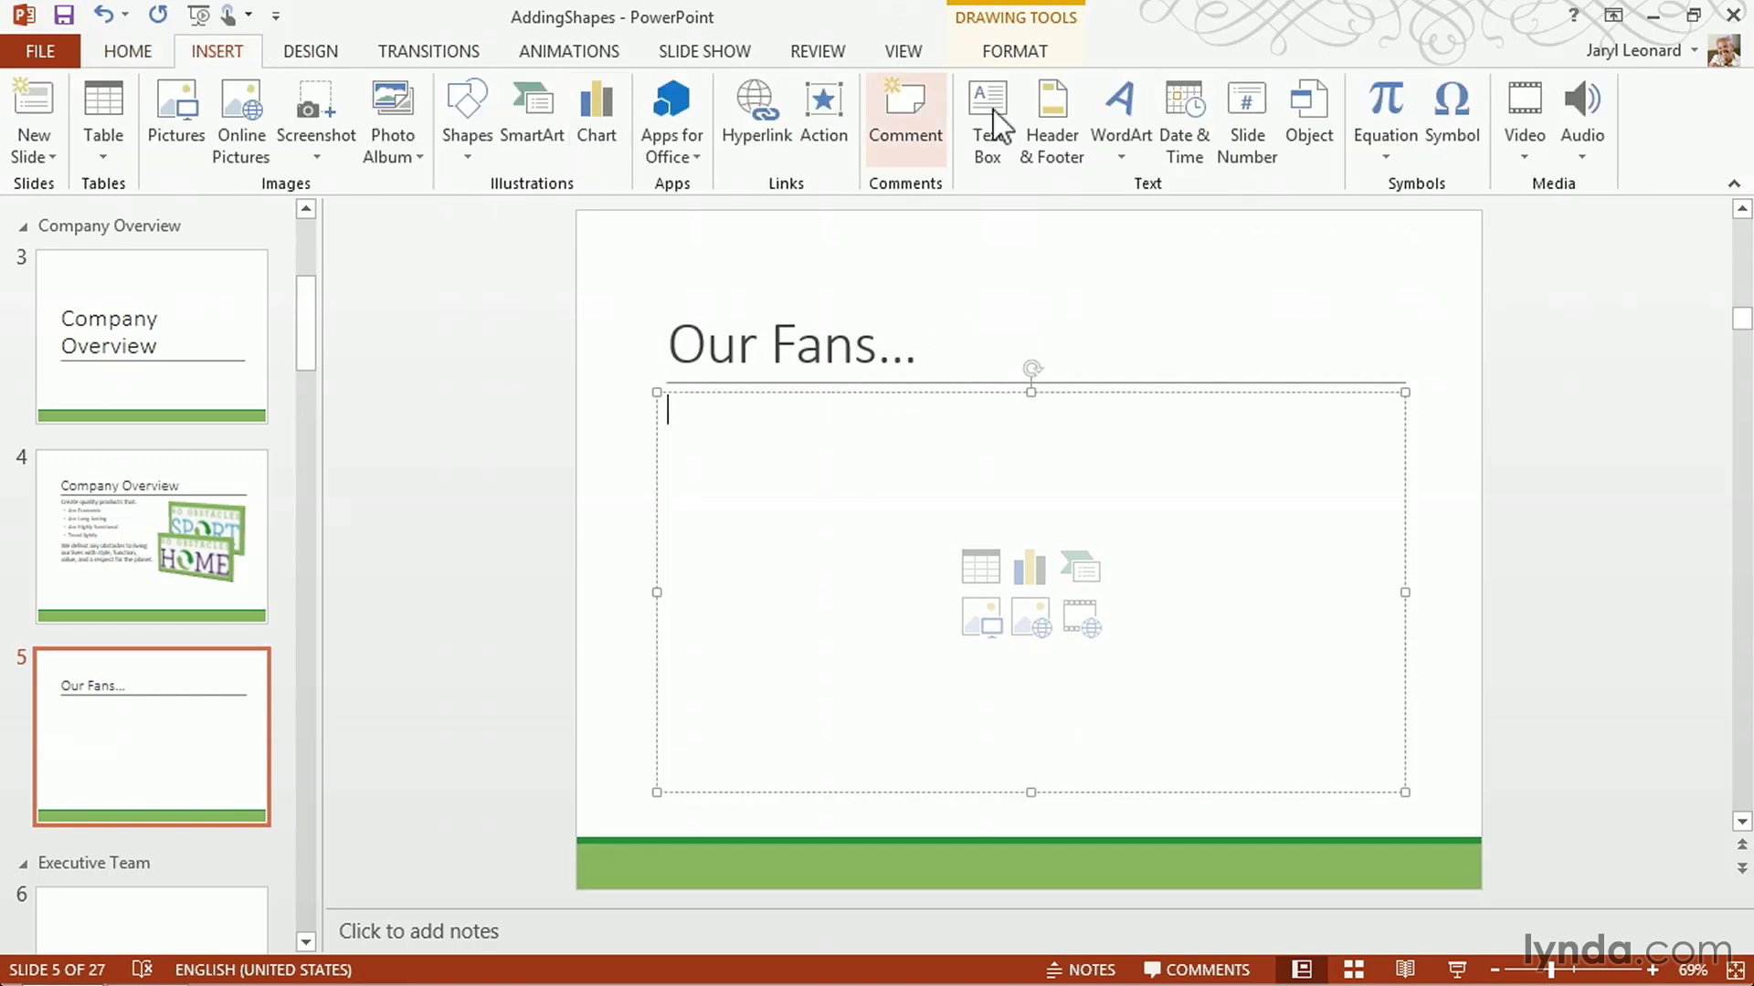
left_click(1527, 140)
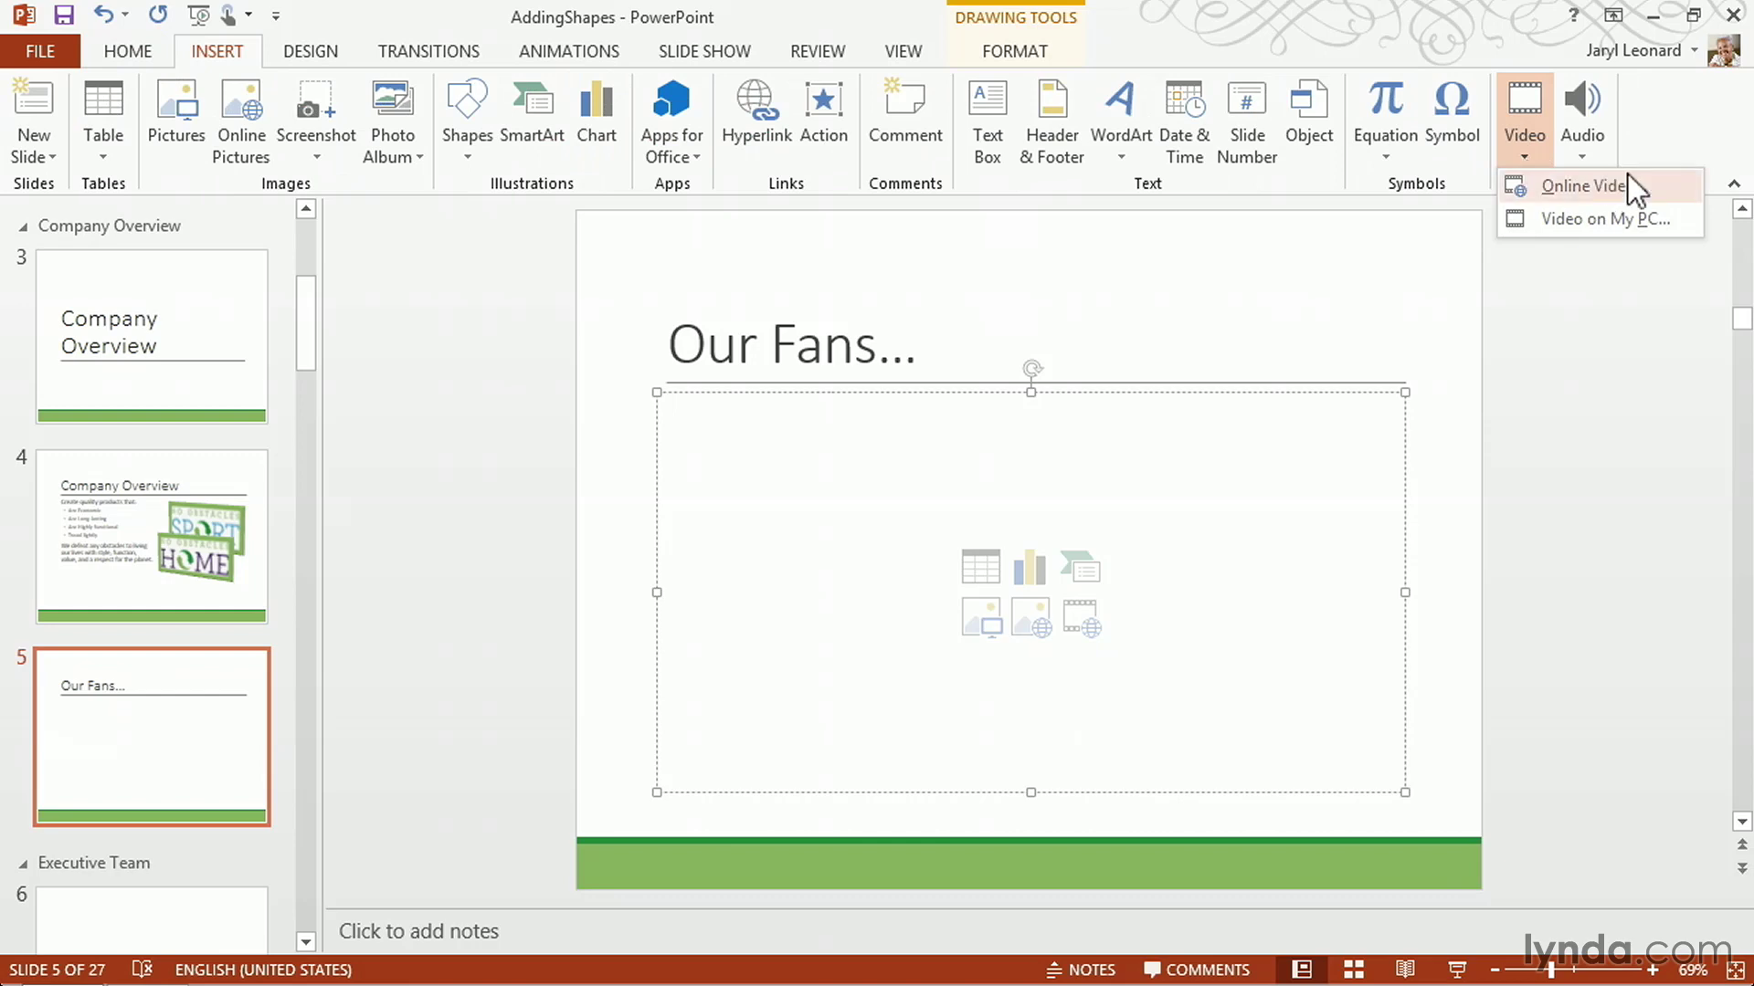
left_click(1672, 195)
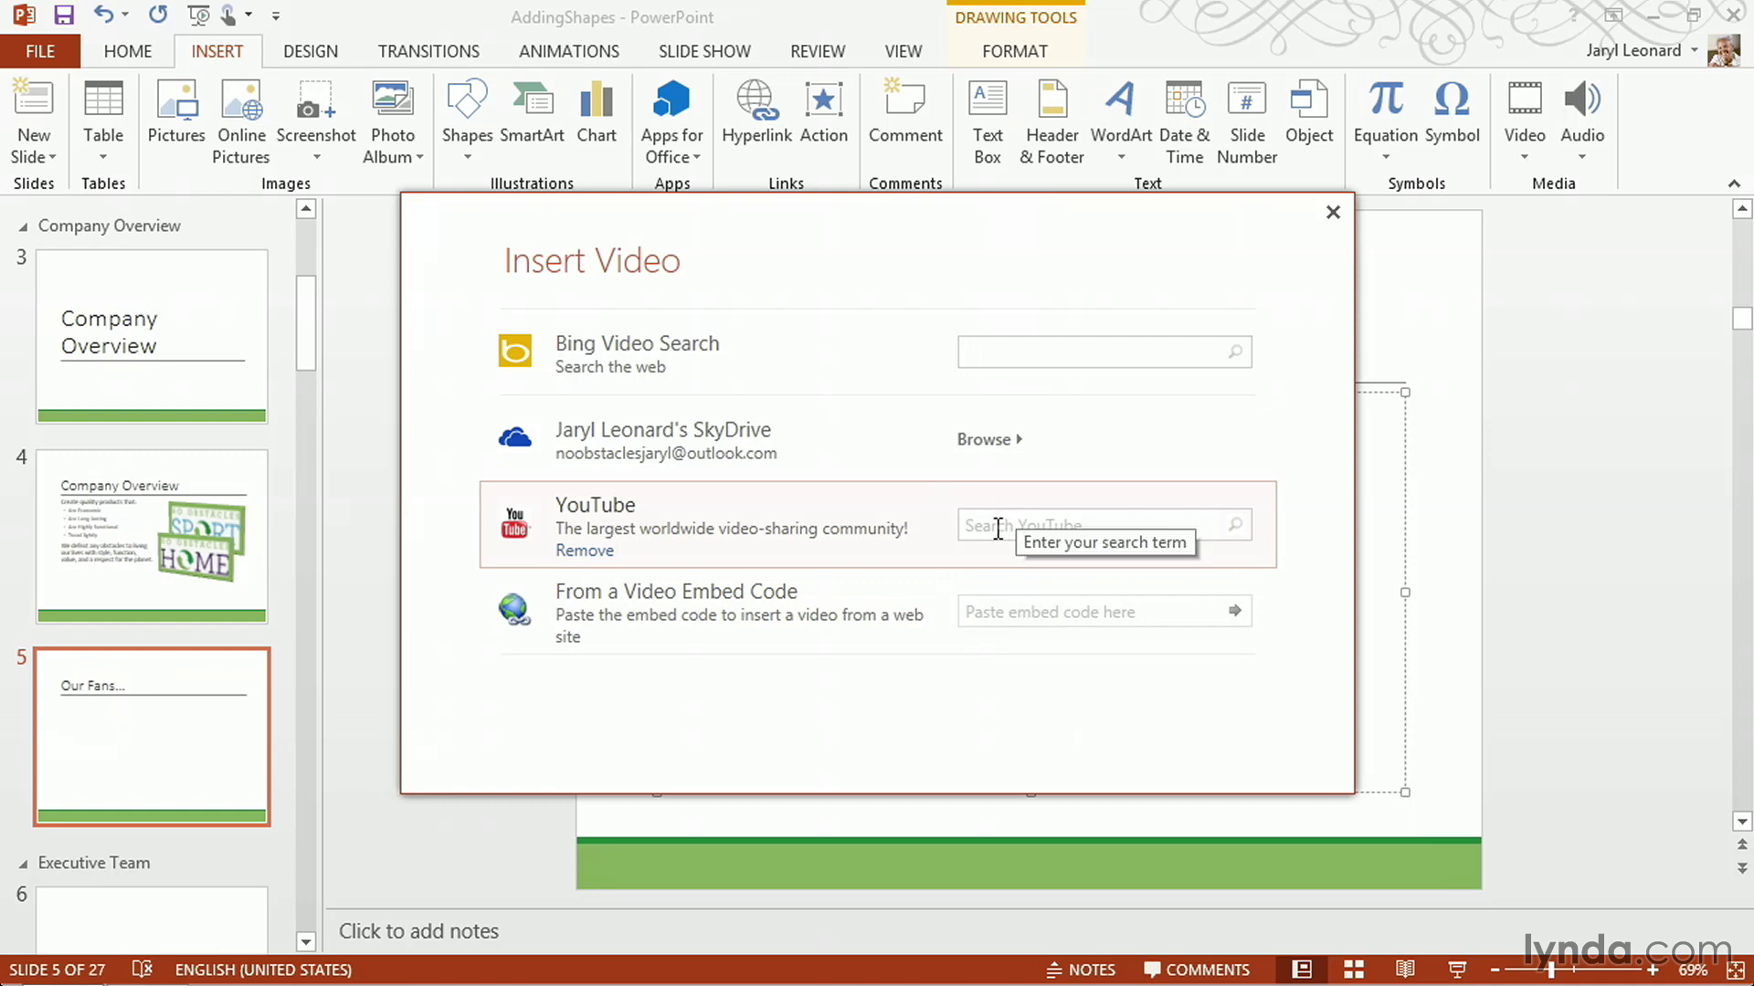
Show the Surfer Fred video's embed code in the browser, switched to the old embed format.
mouse_move(235, 979)
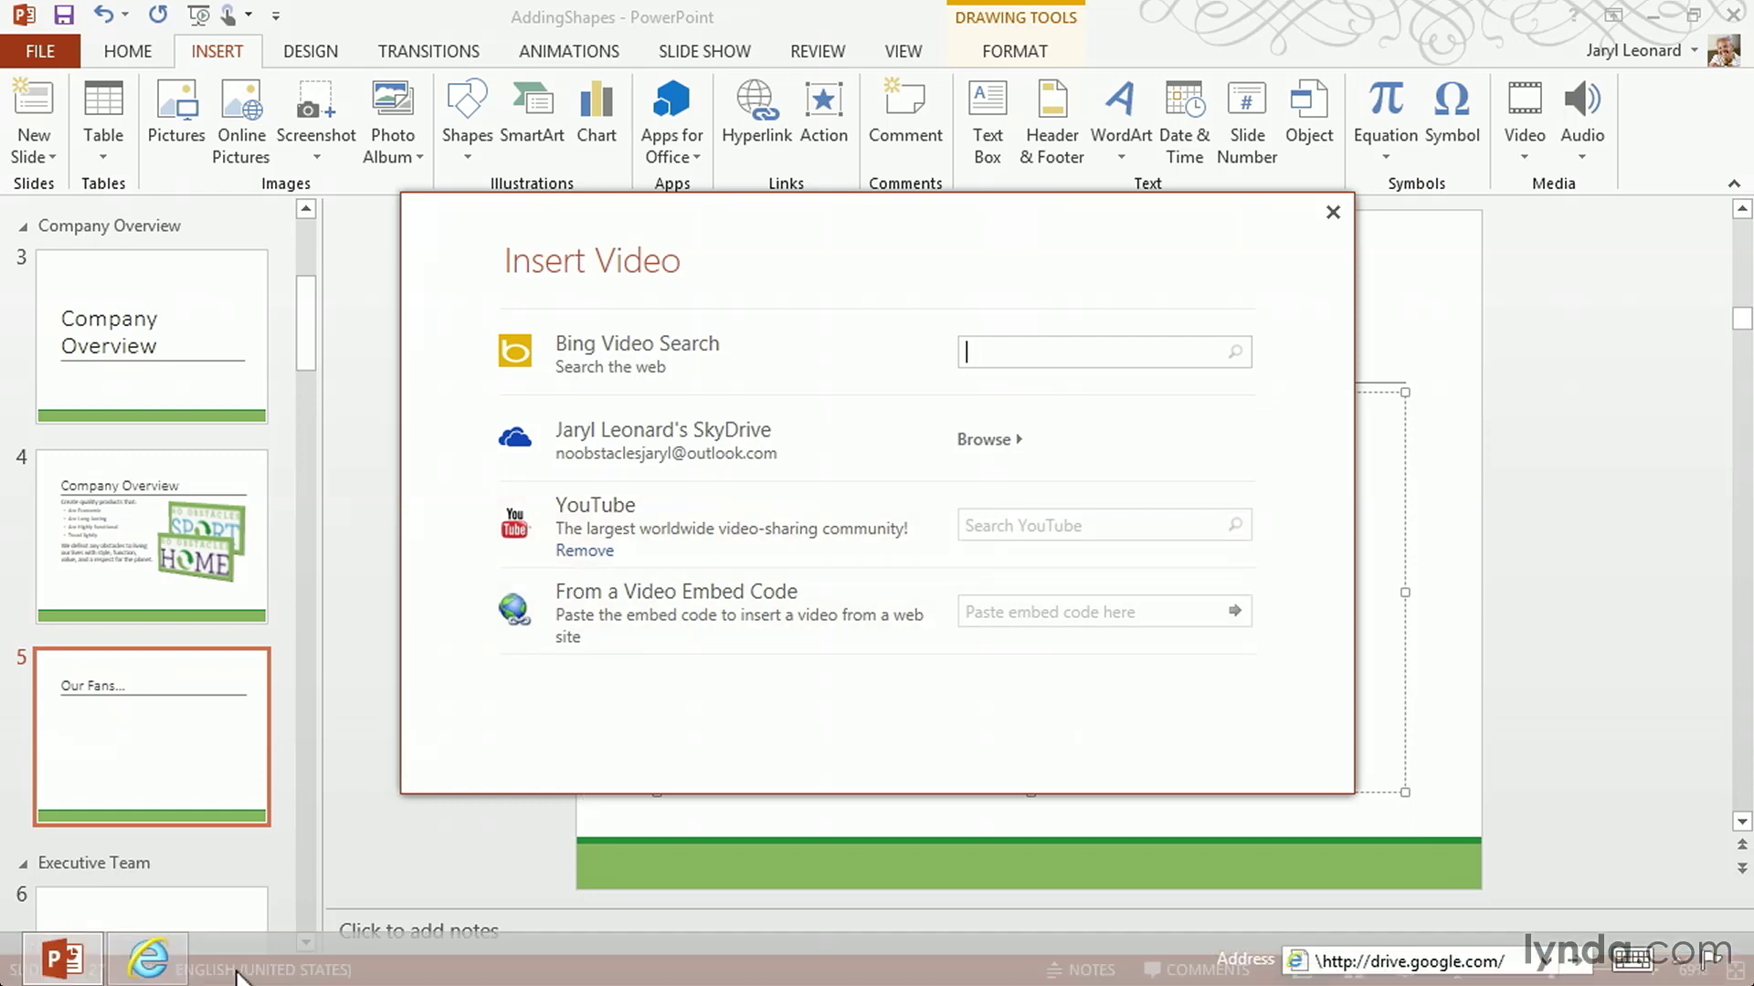
left_click(151, 964)
scroll(1744, 434, "down", 5)
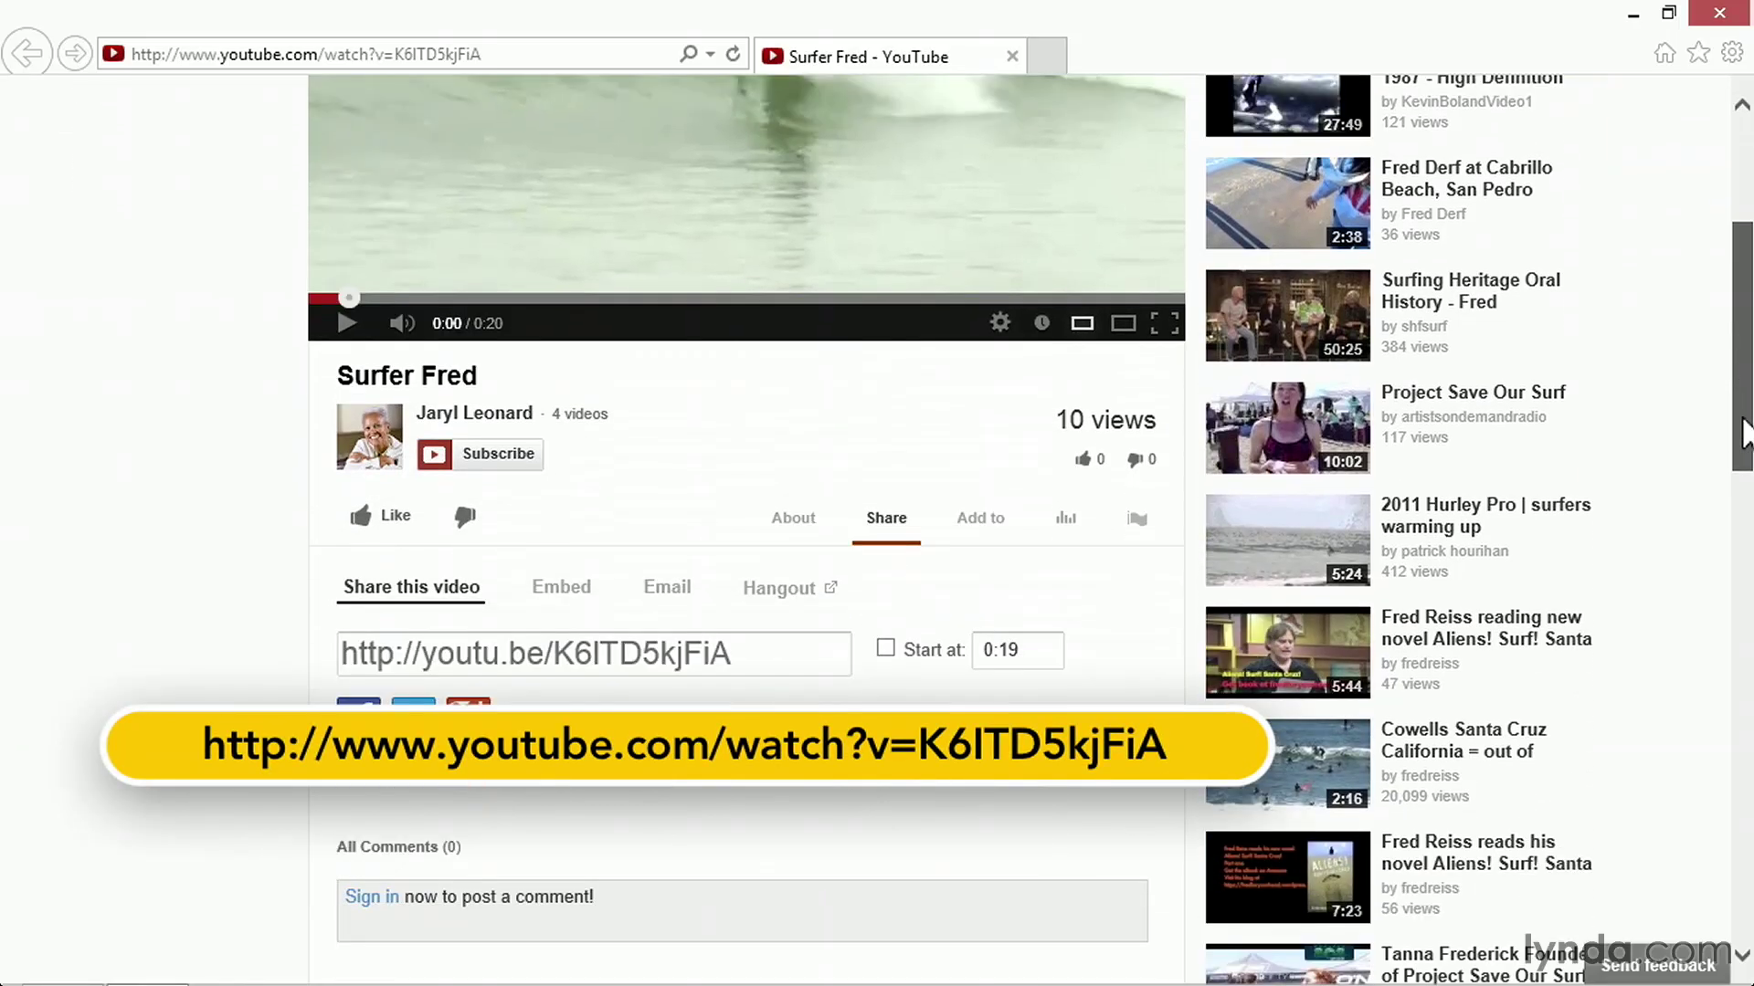
scroll(1745, 434, "down", 2)
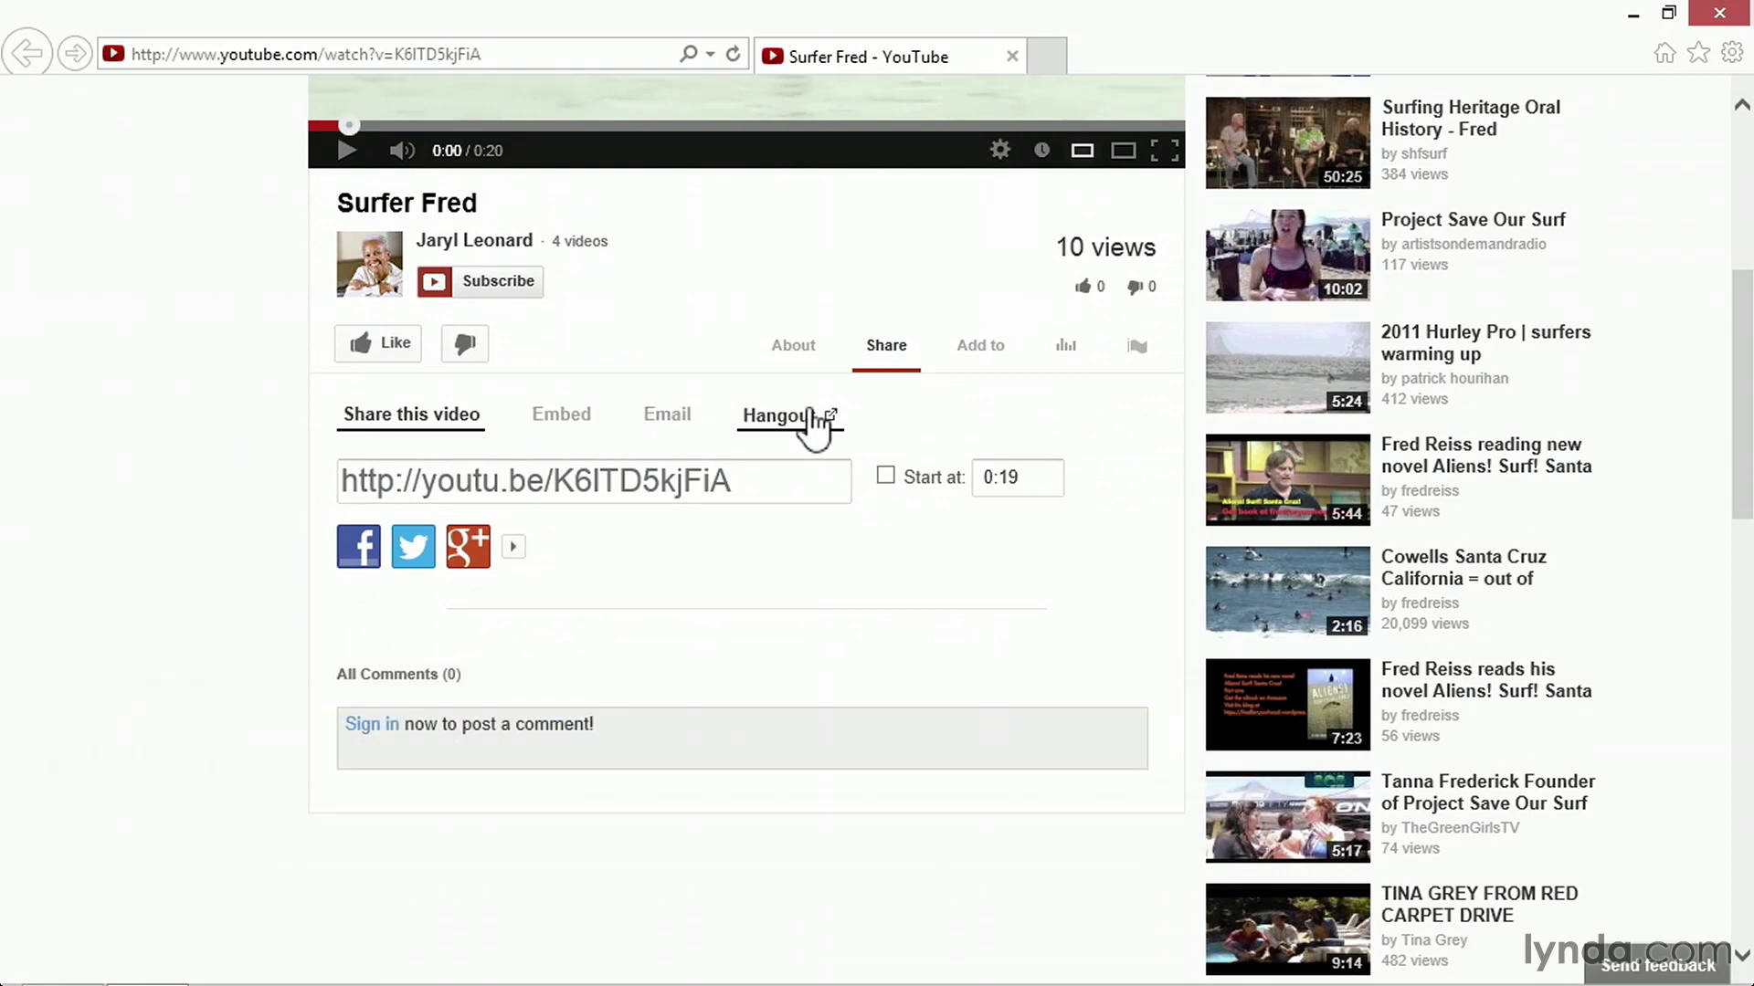
left_click(581, 423)
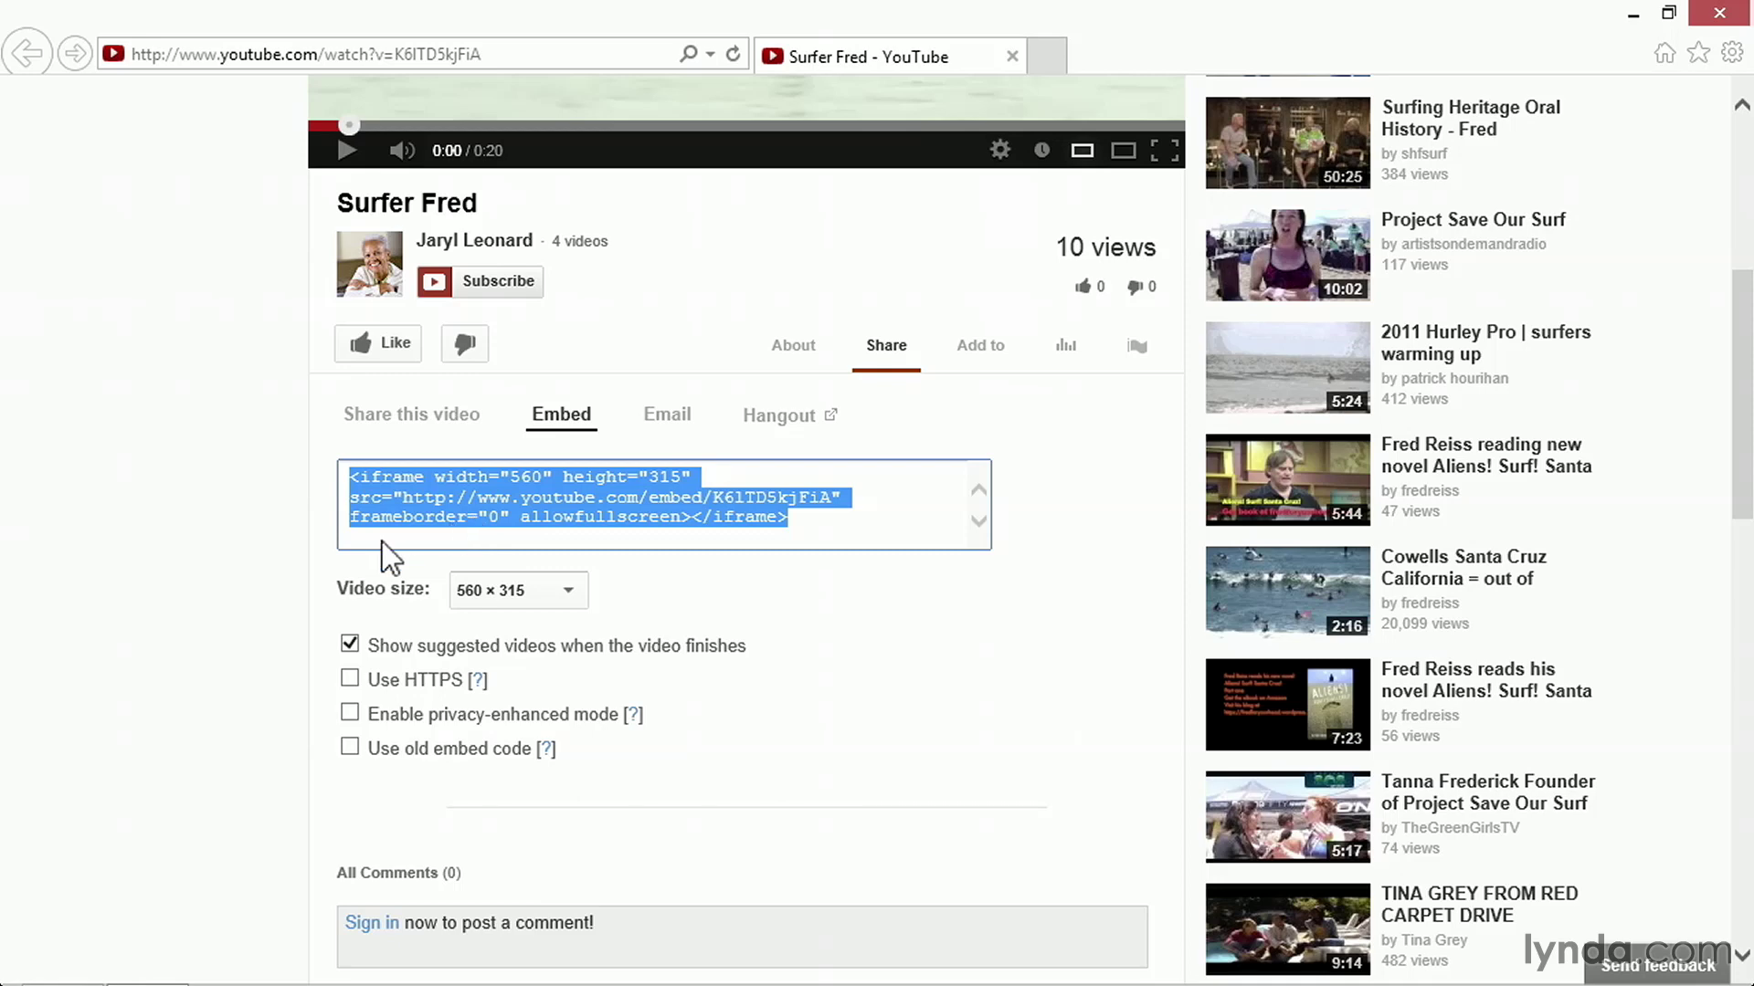
left_click(353, 746)
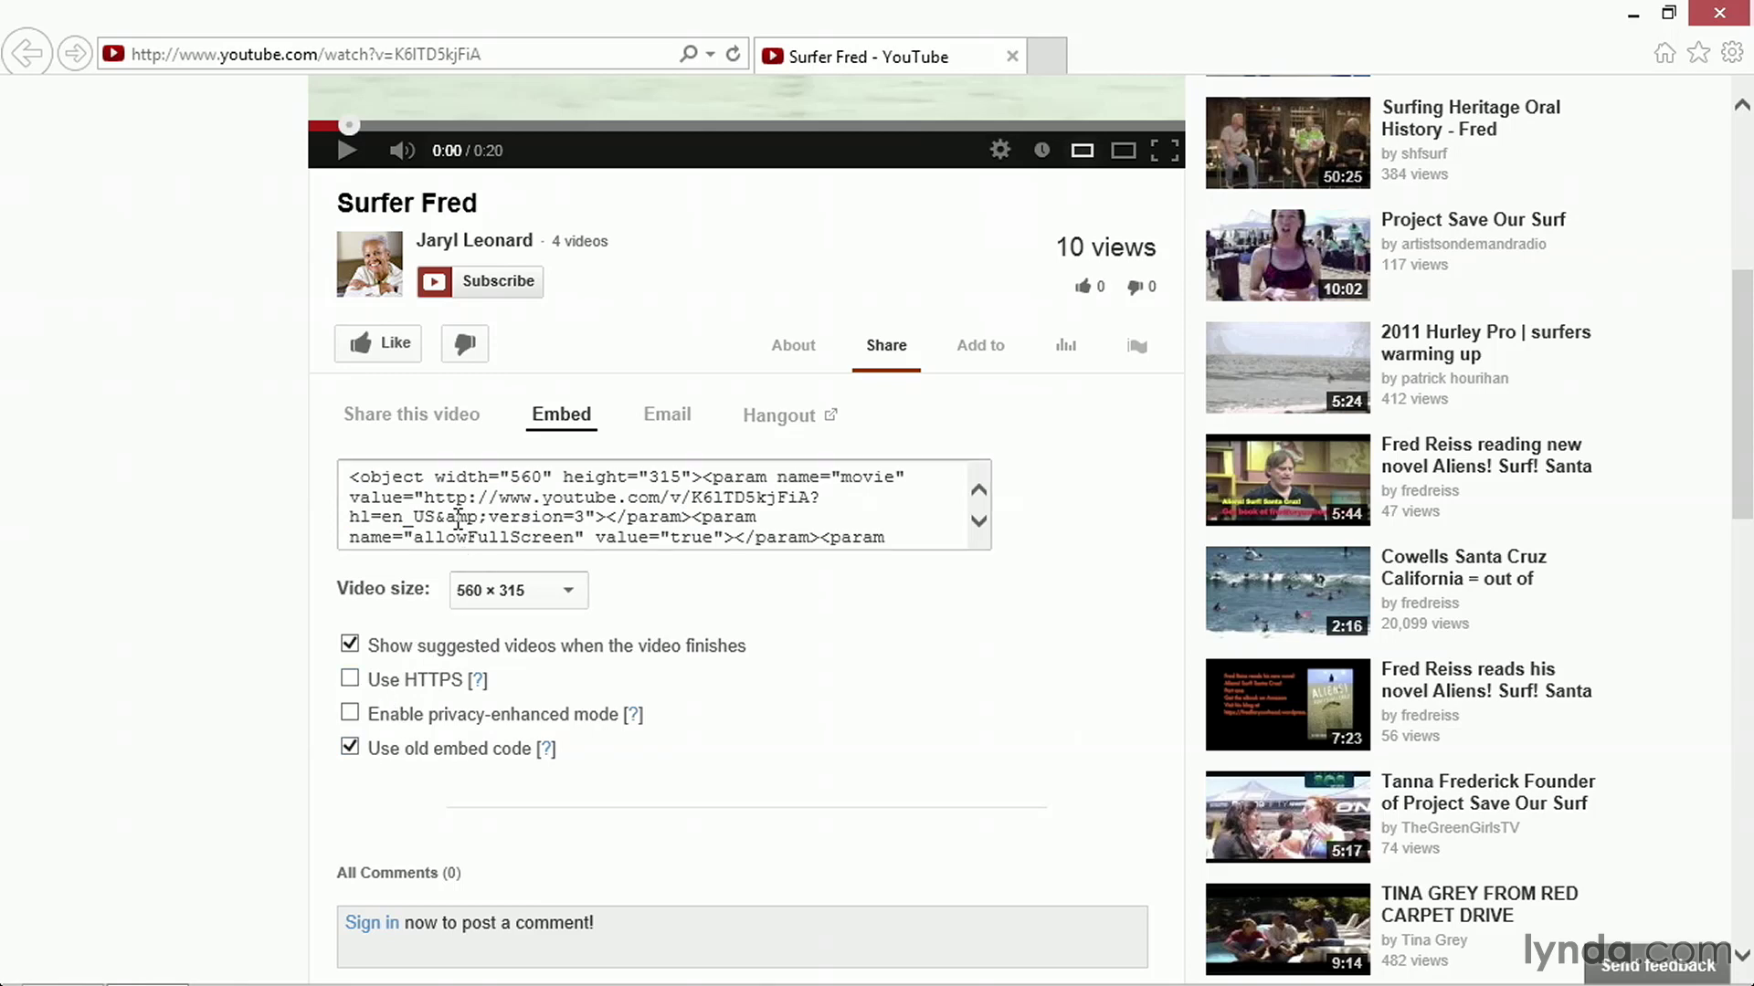
Copy the full old-style embed code and return to PowerPoint's Insert Video dialog.
left_click_drag(349, 476, 958, 572)
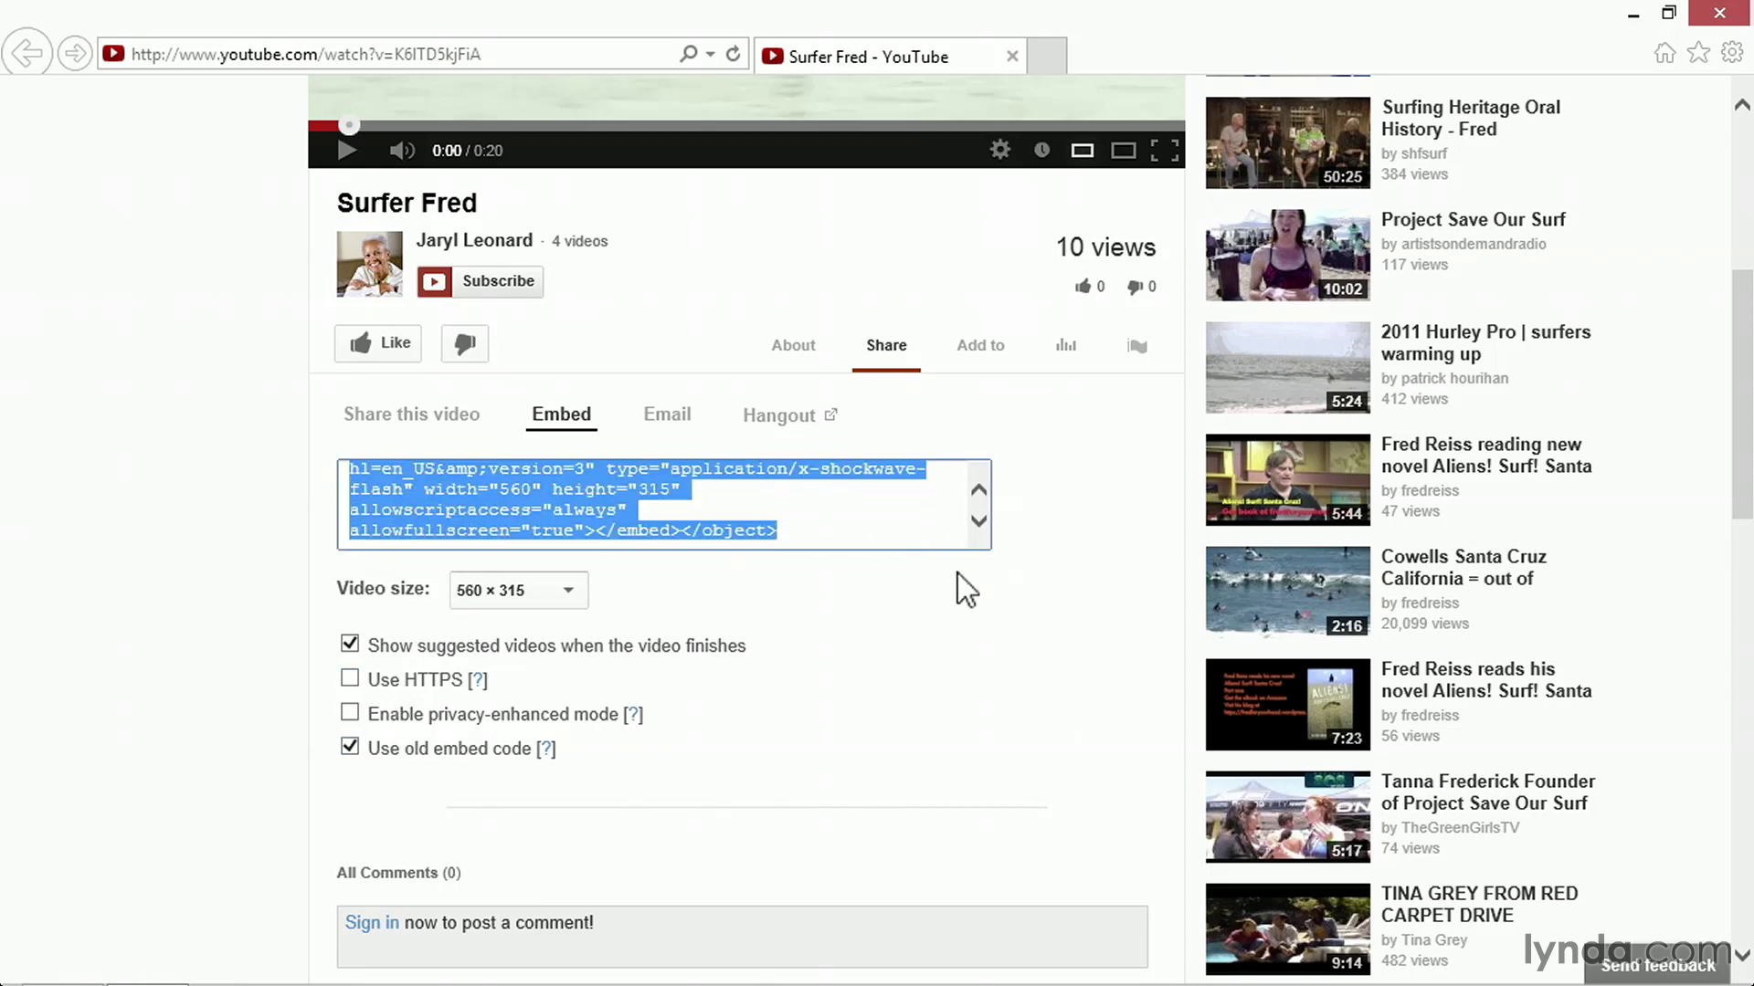
right_click(545, 502)
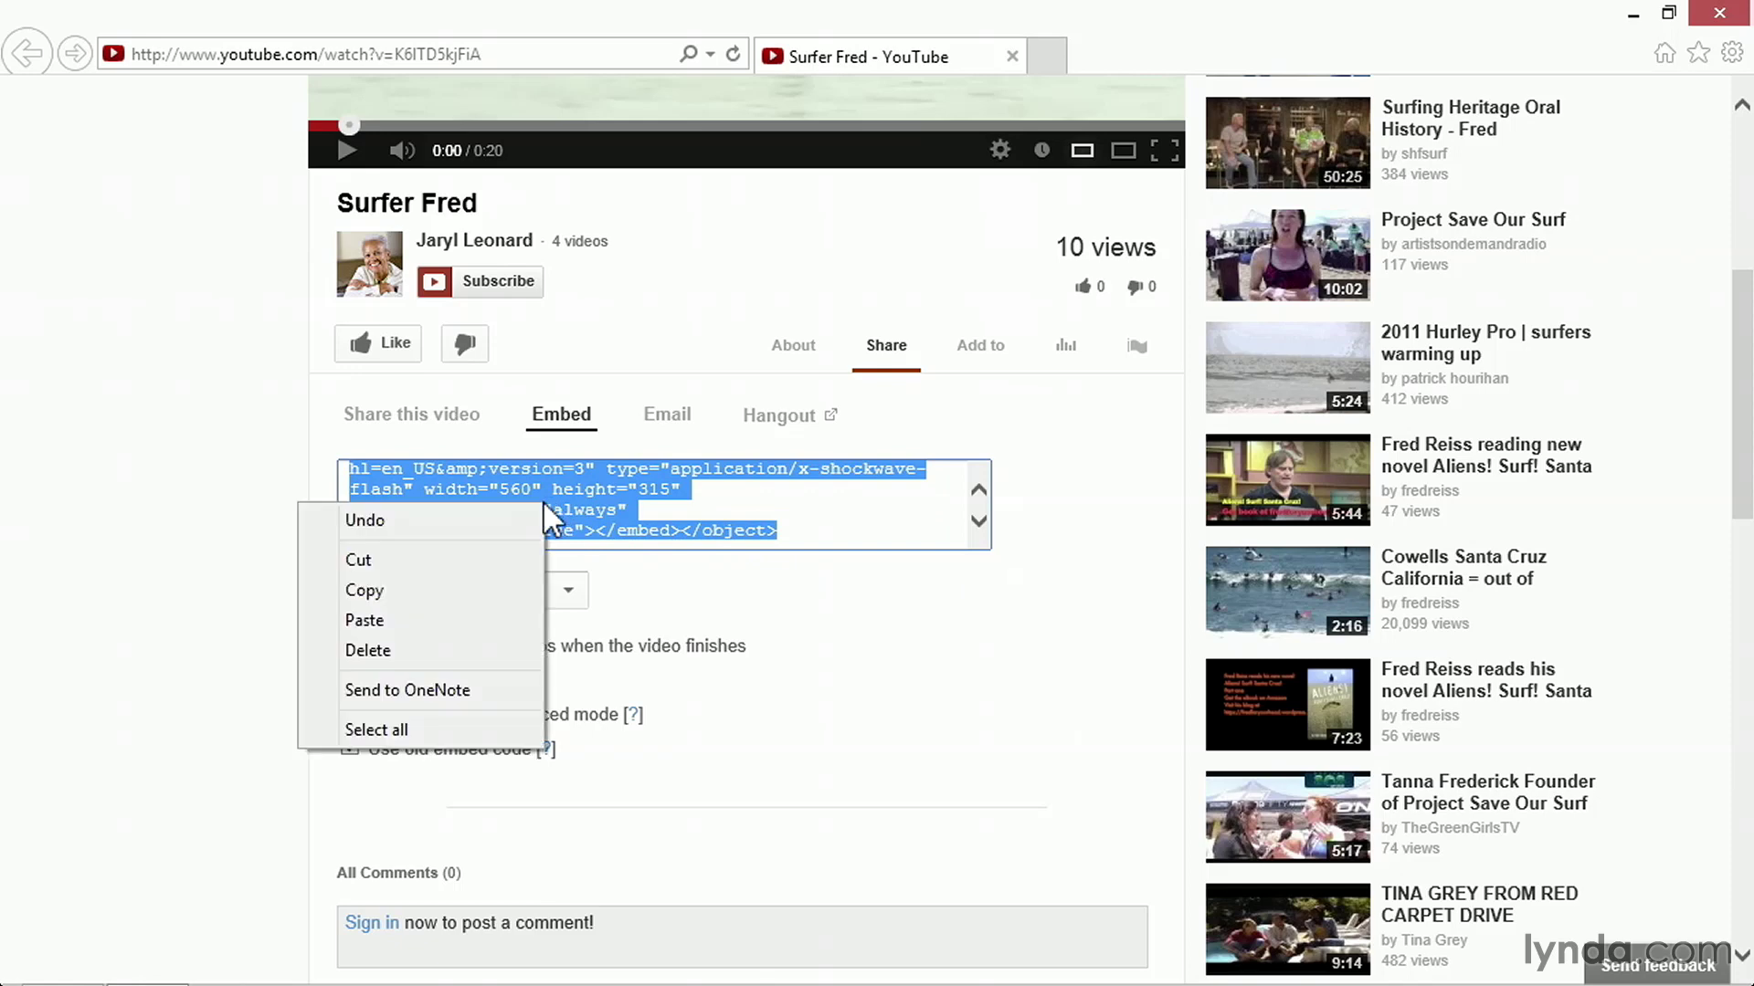
left_click(450, 589)
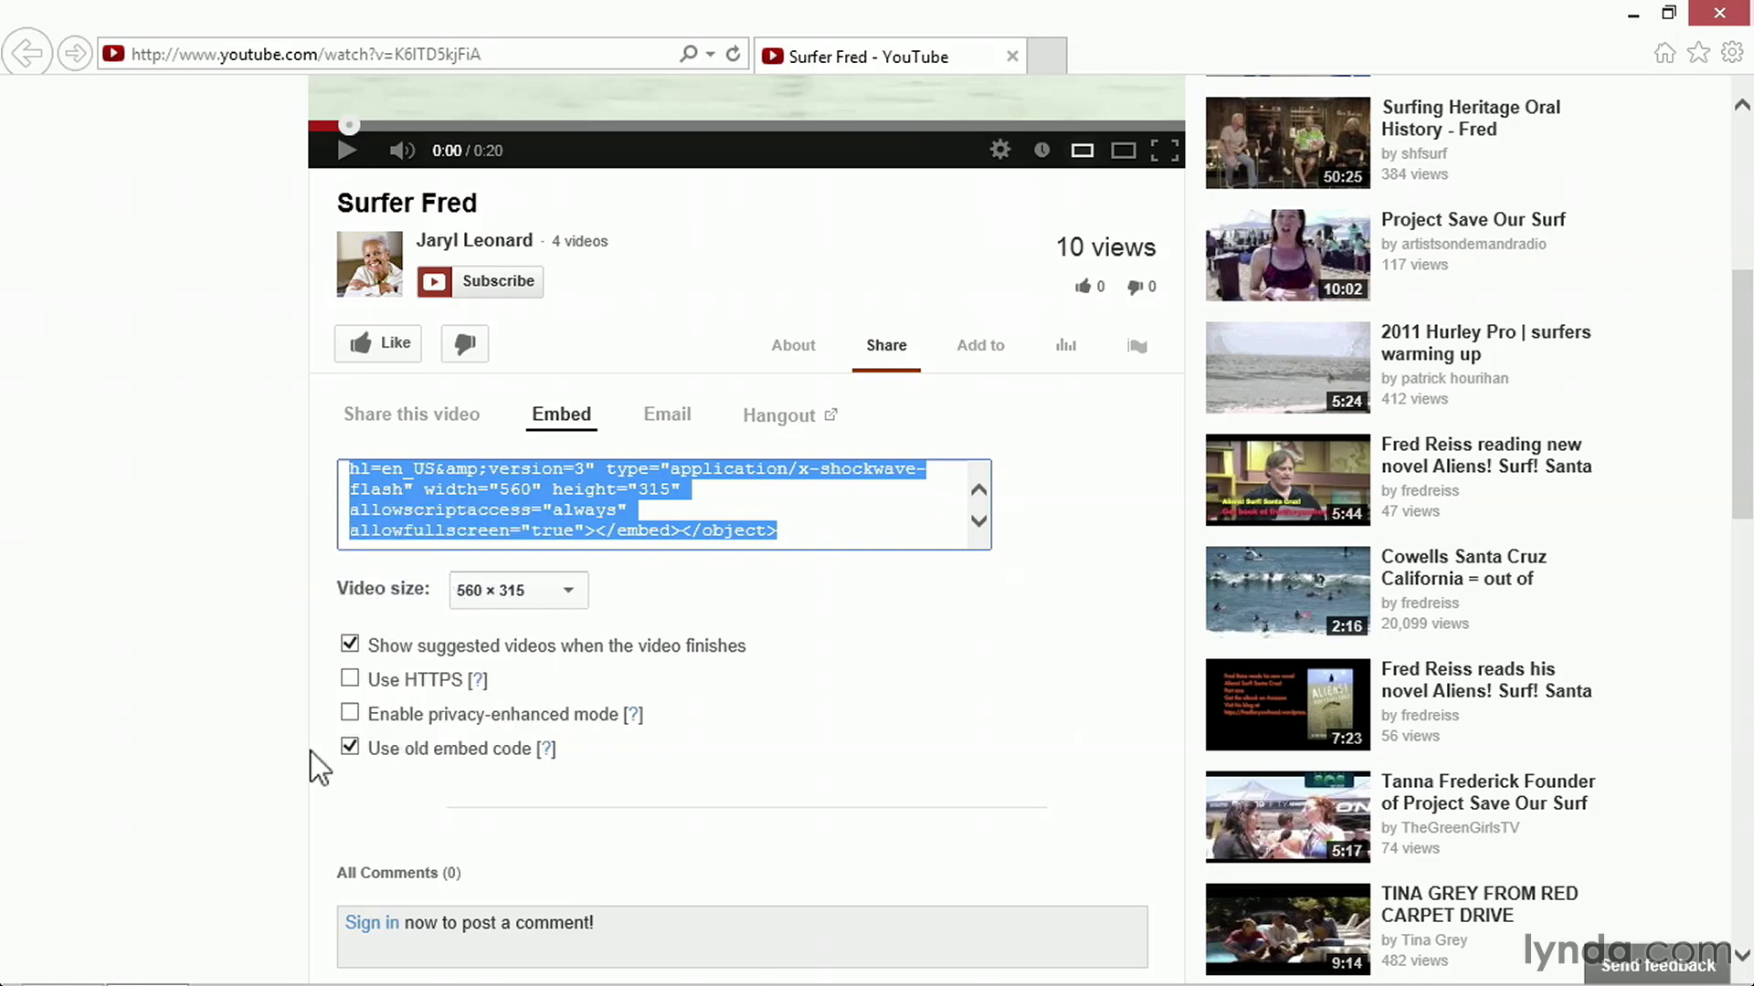
left_click(62, 959)
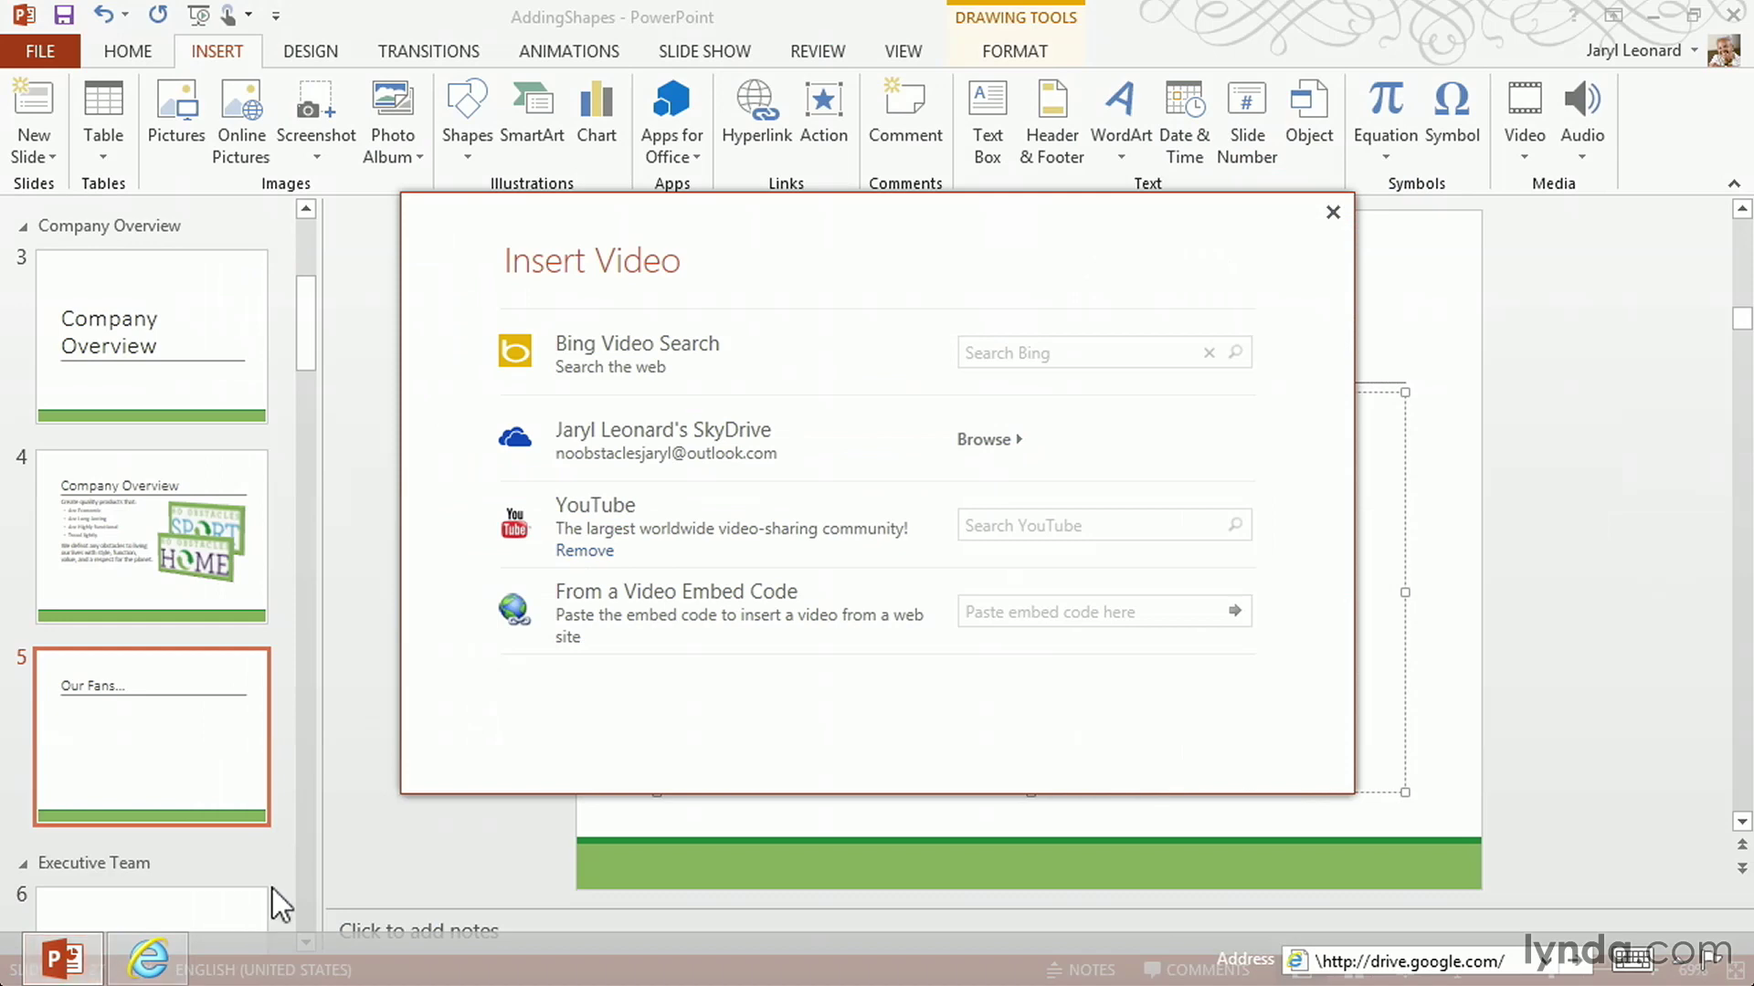
Paste the embed code, insert the Surfer Fred video, and resize it to 3.47" by 4.63".
right_click(1006, 617)
left_click(1039, 631)
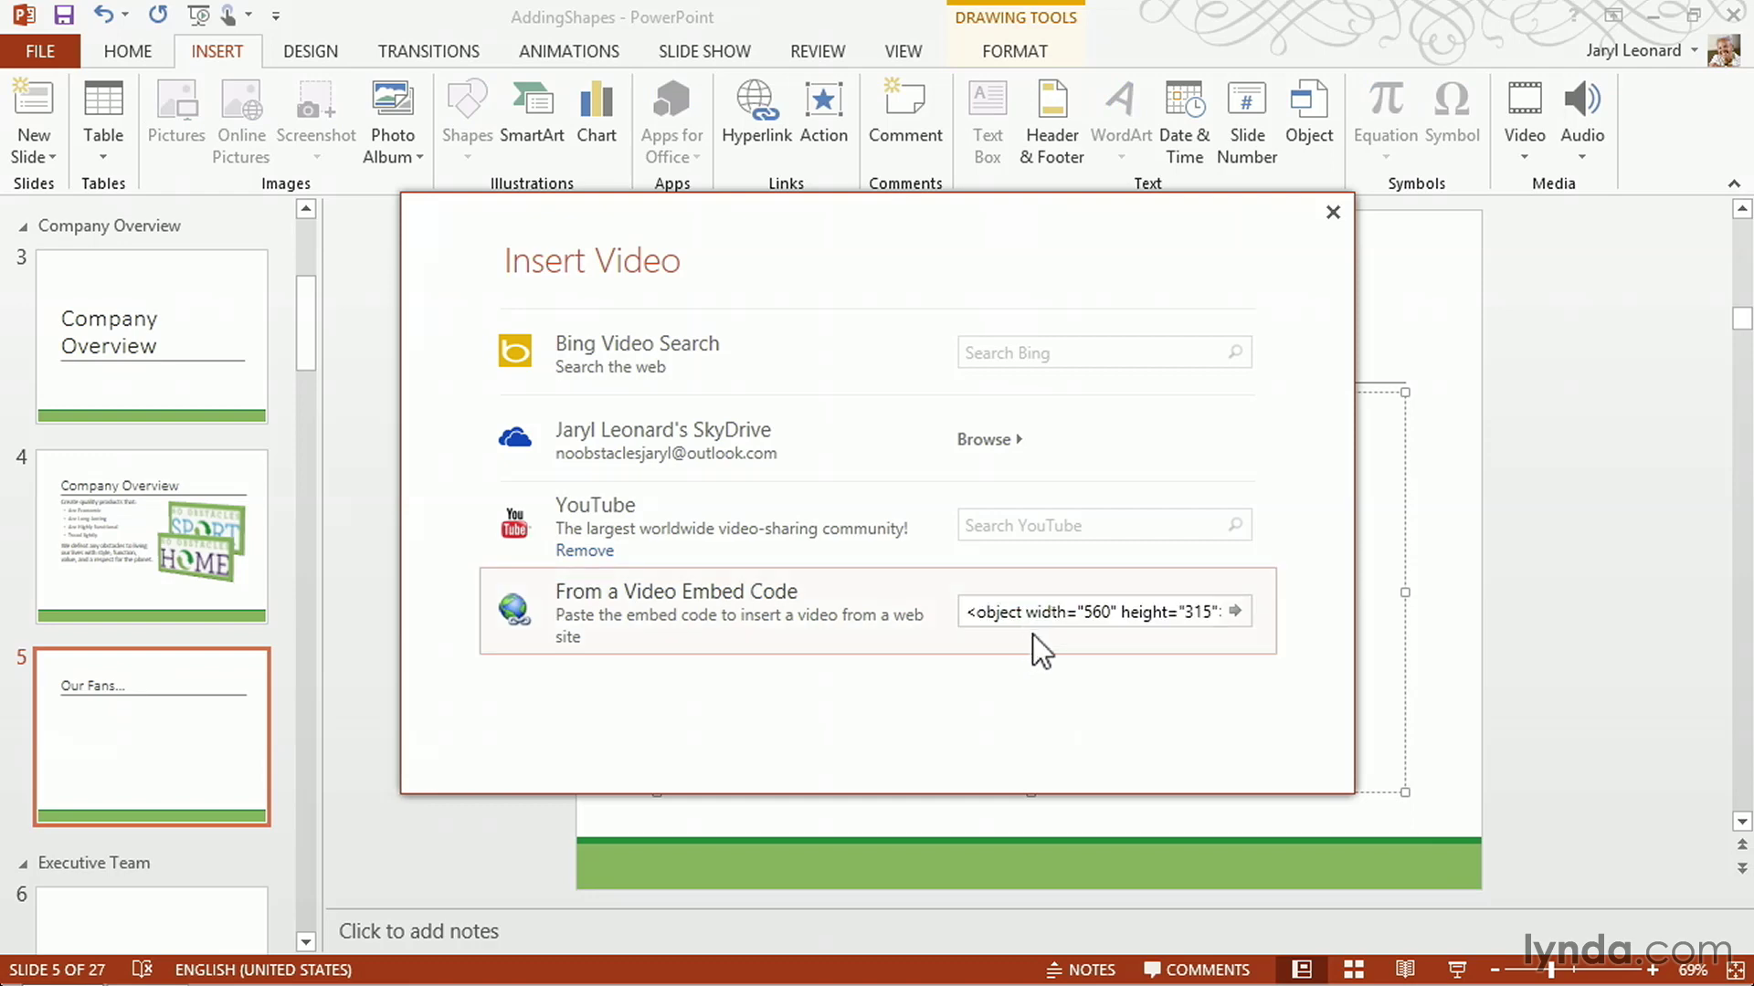
left_click(1240, 610)
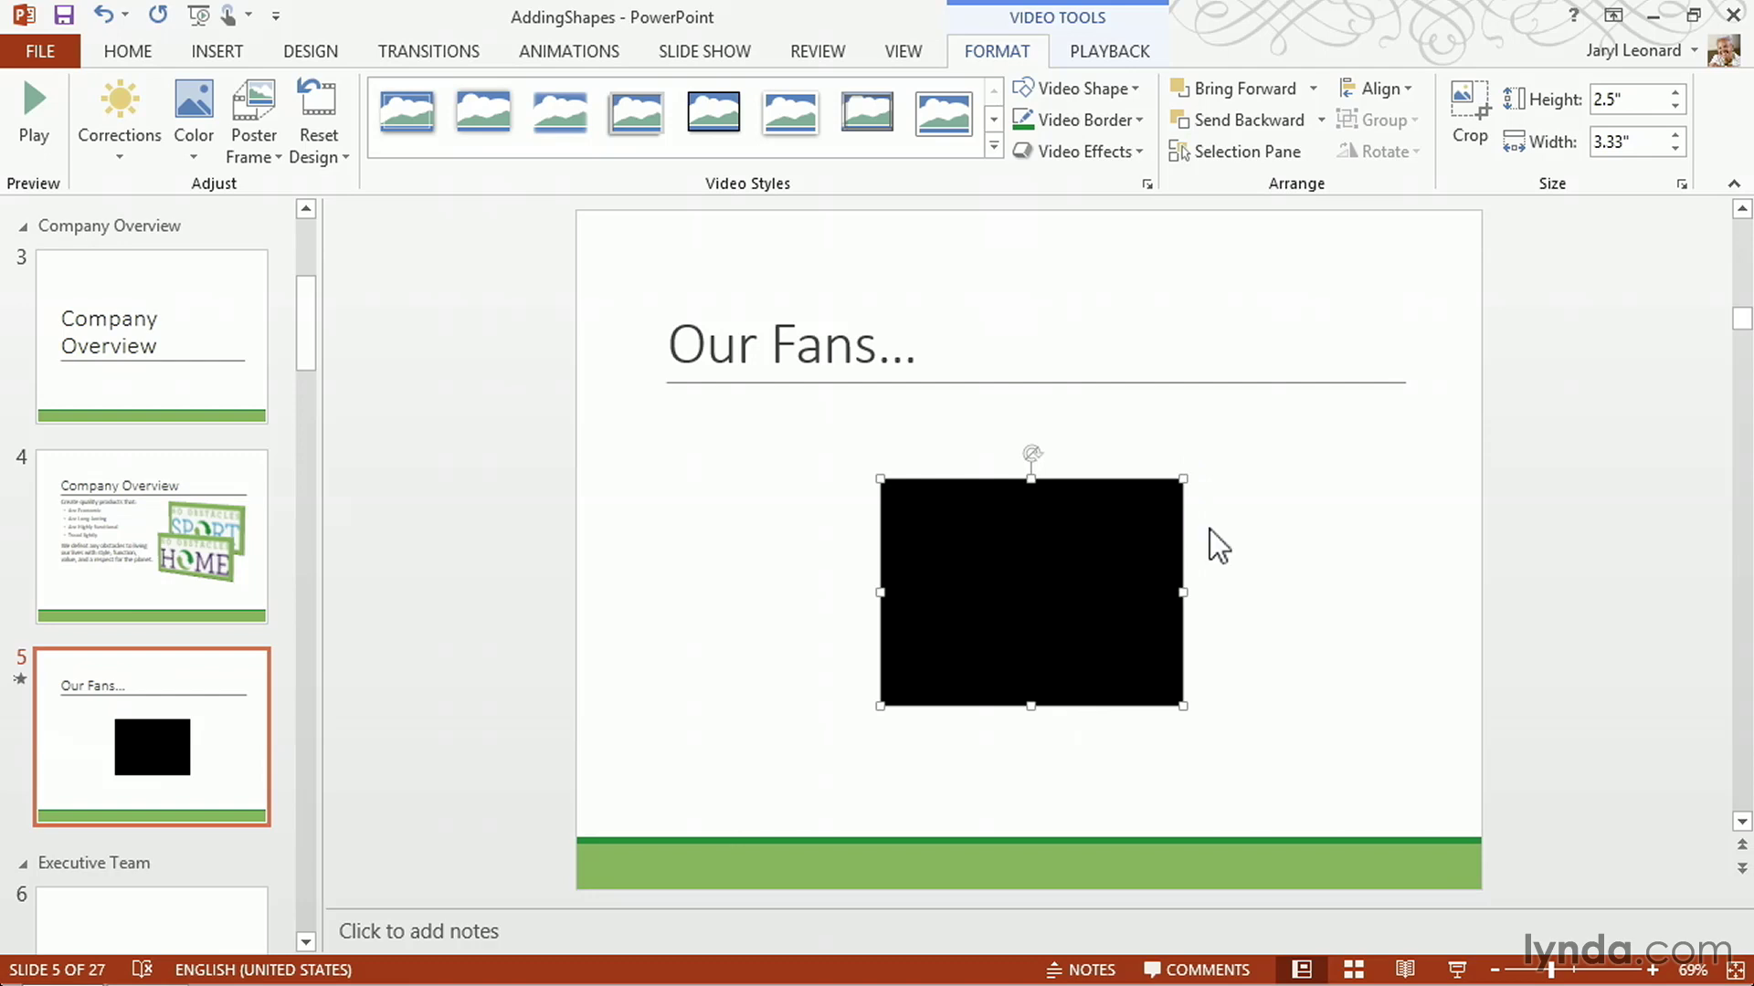
left_click_drag(1183, 706, 1149, 646)
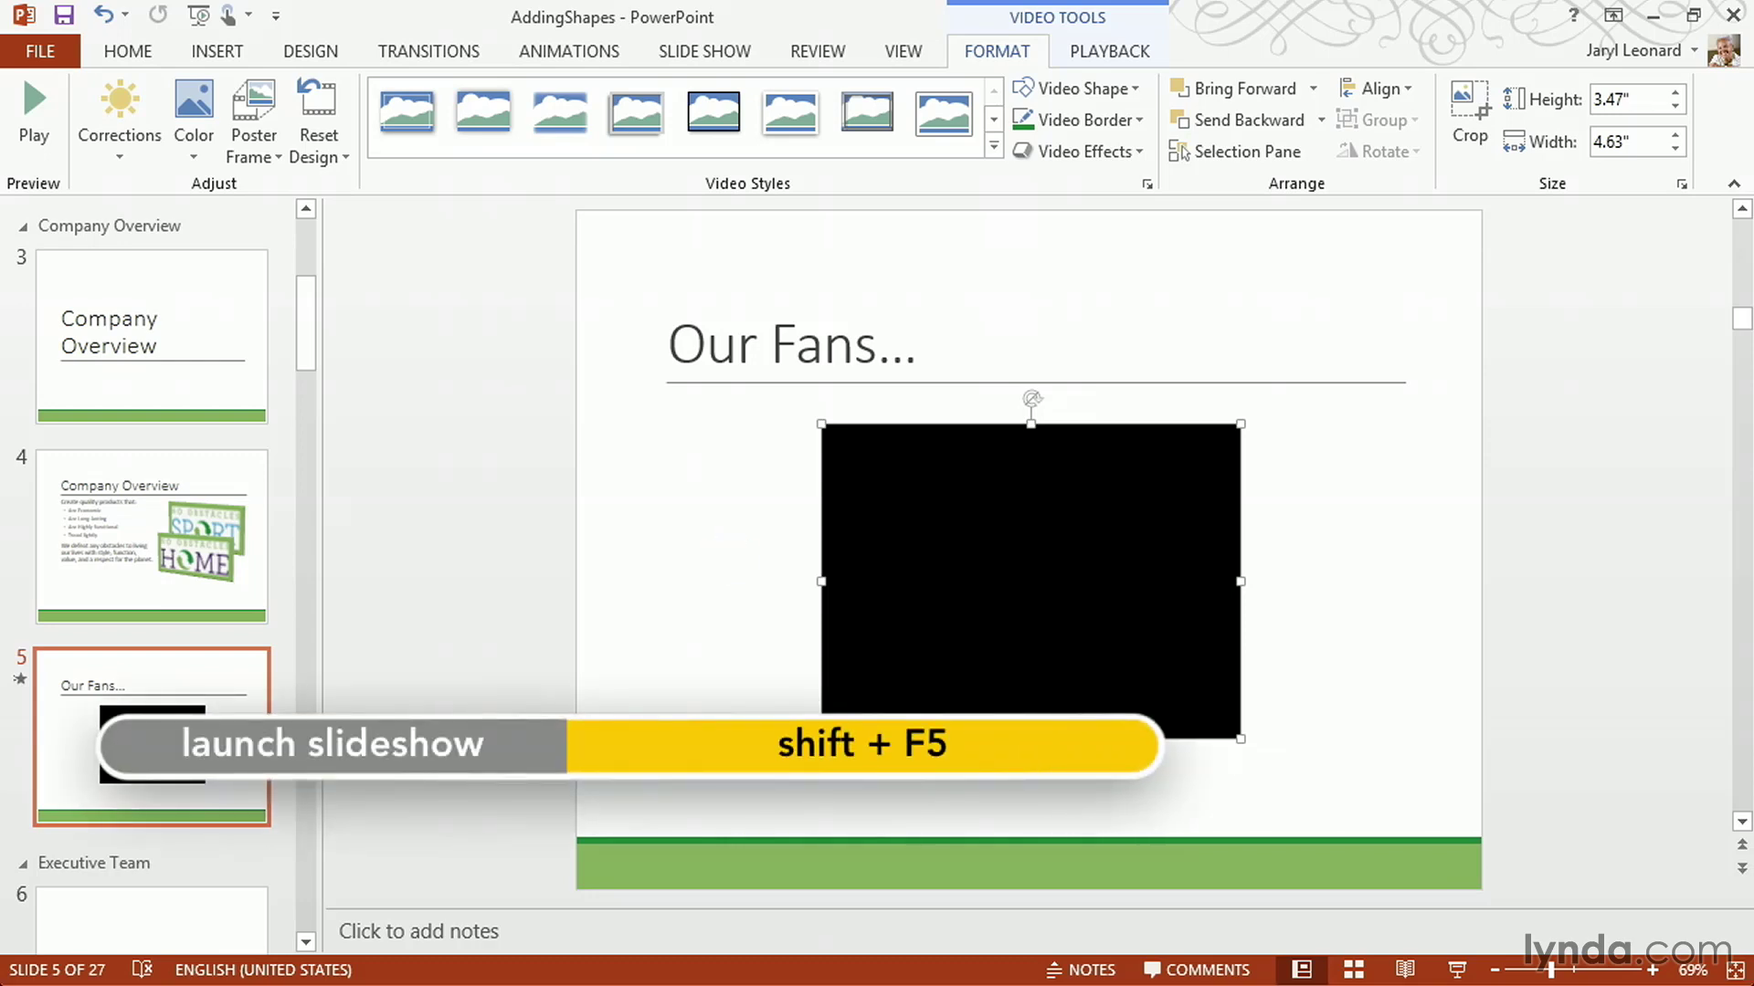
Preview the embedded video in a slide show, then delete it from the slide.
key("shift+F5")
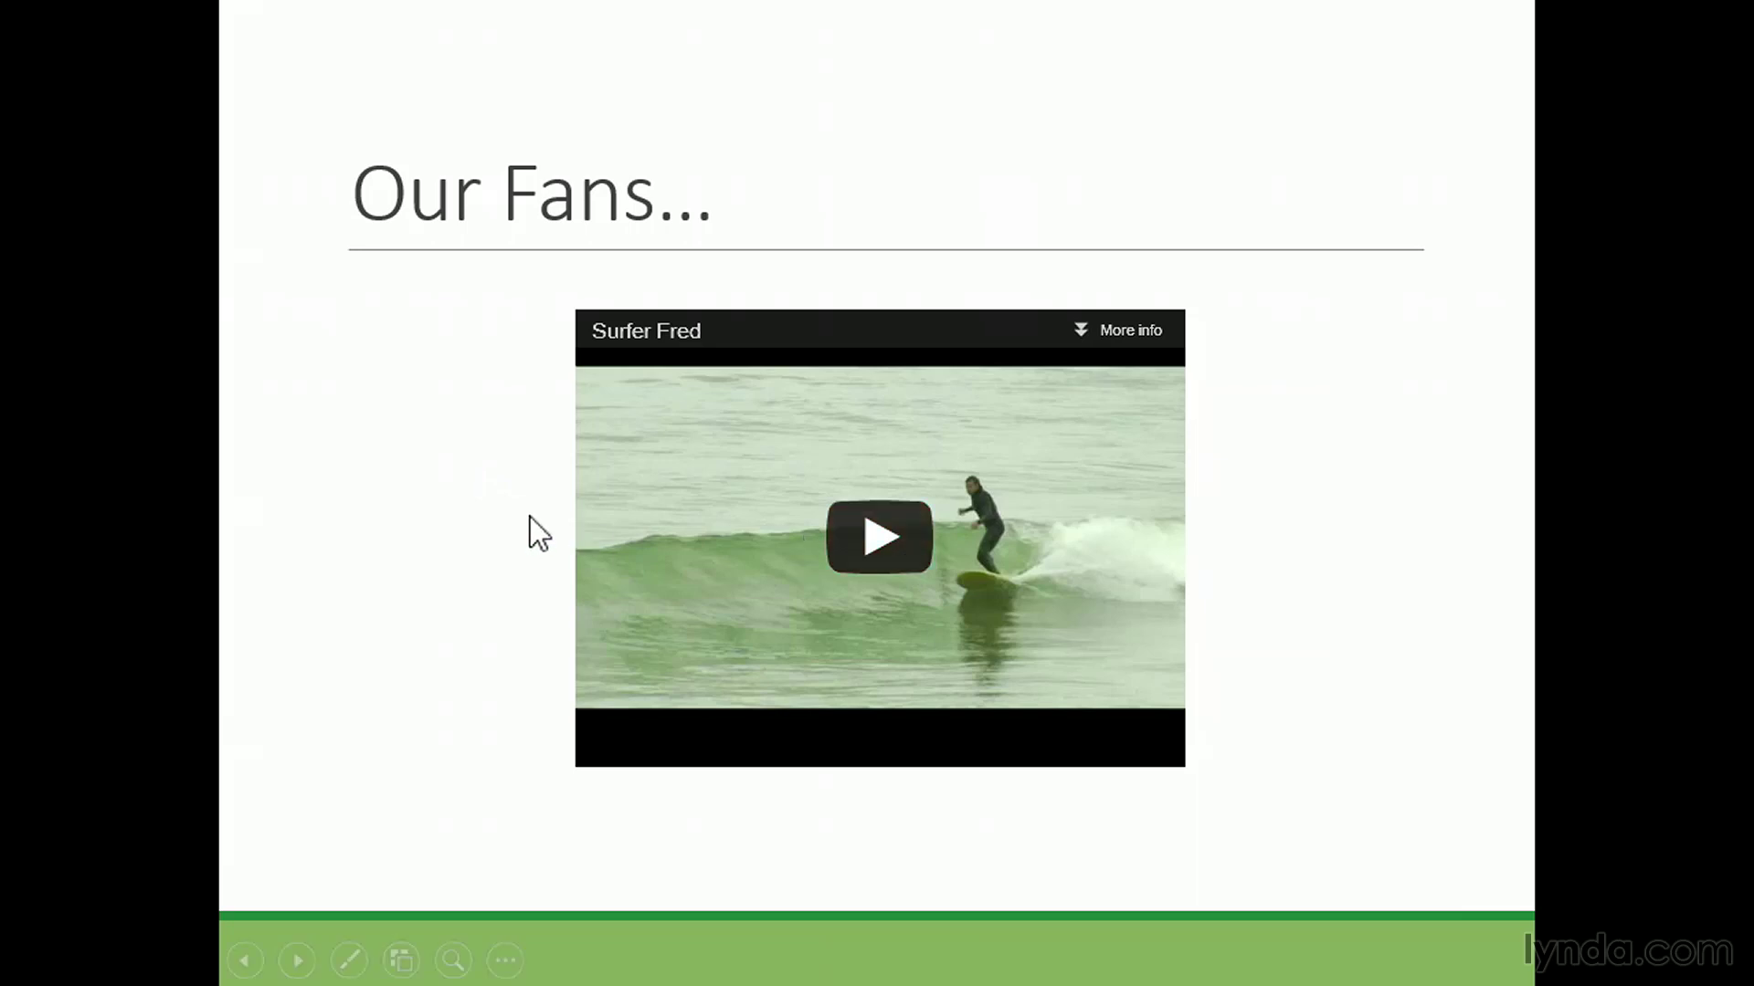
key("Escape")
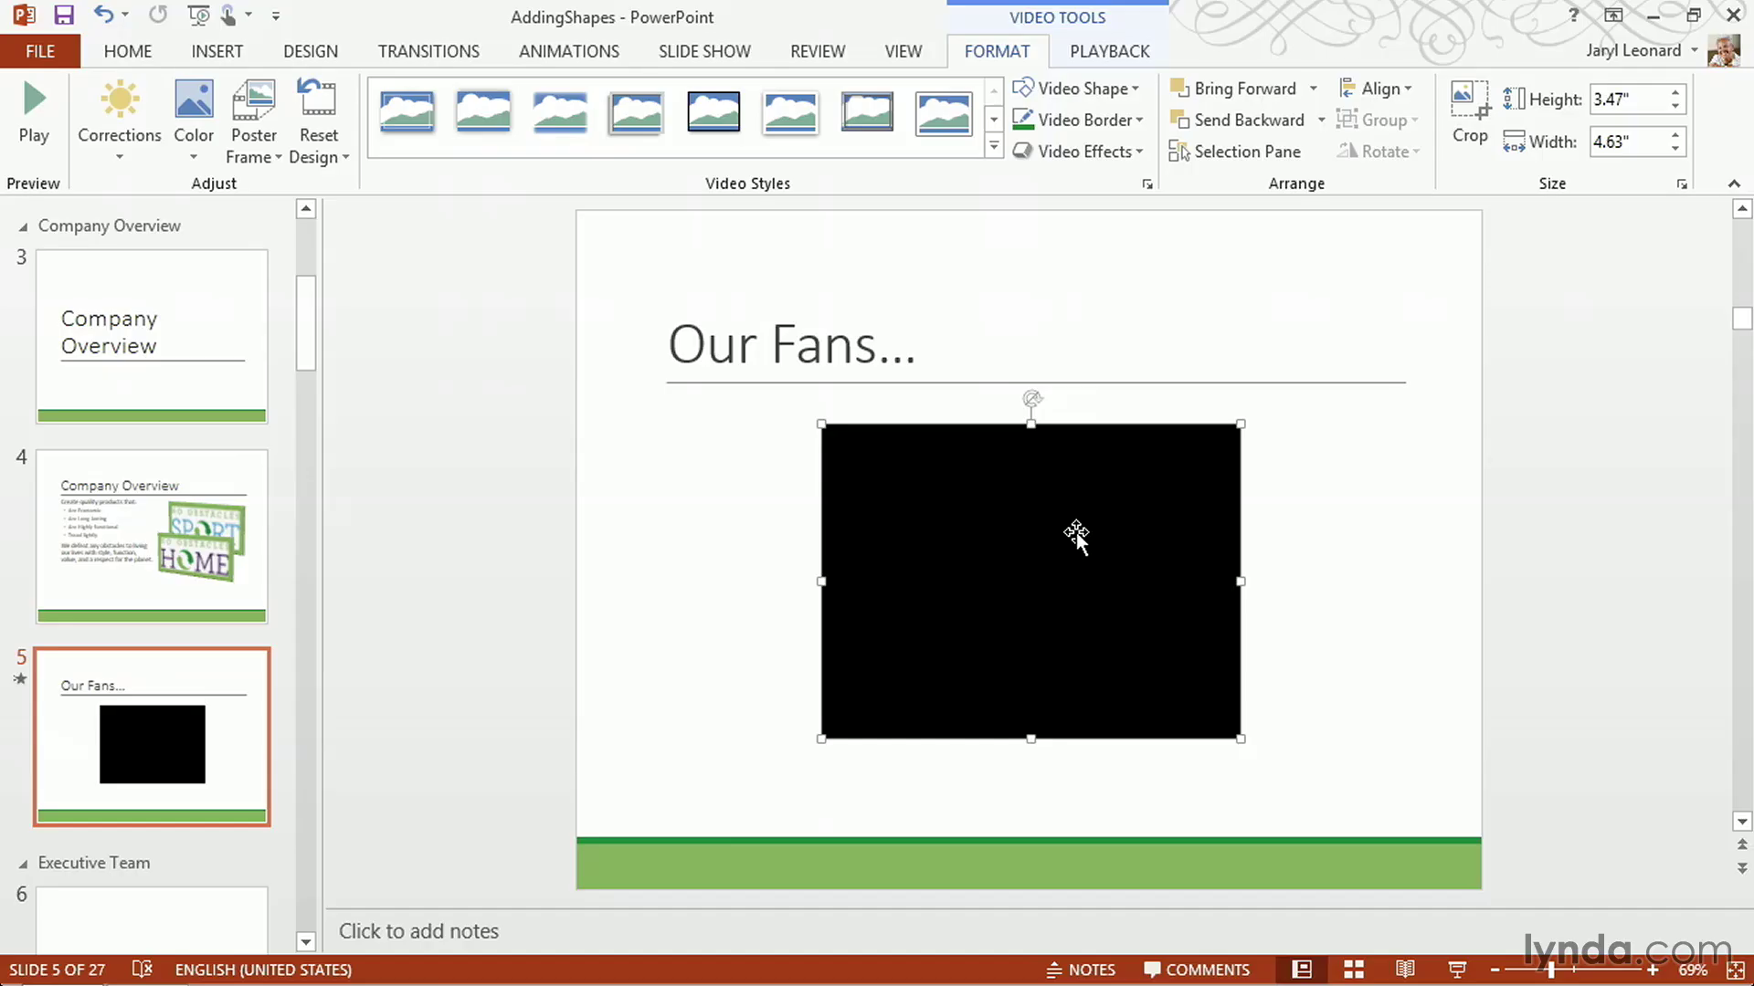
key("Delete")
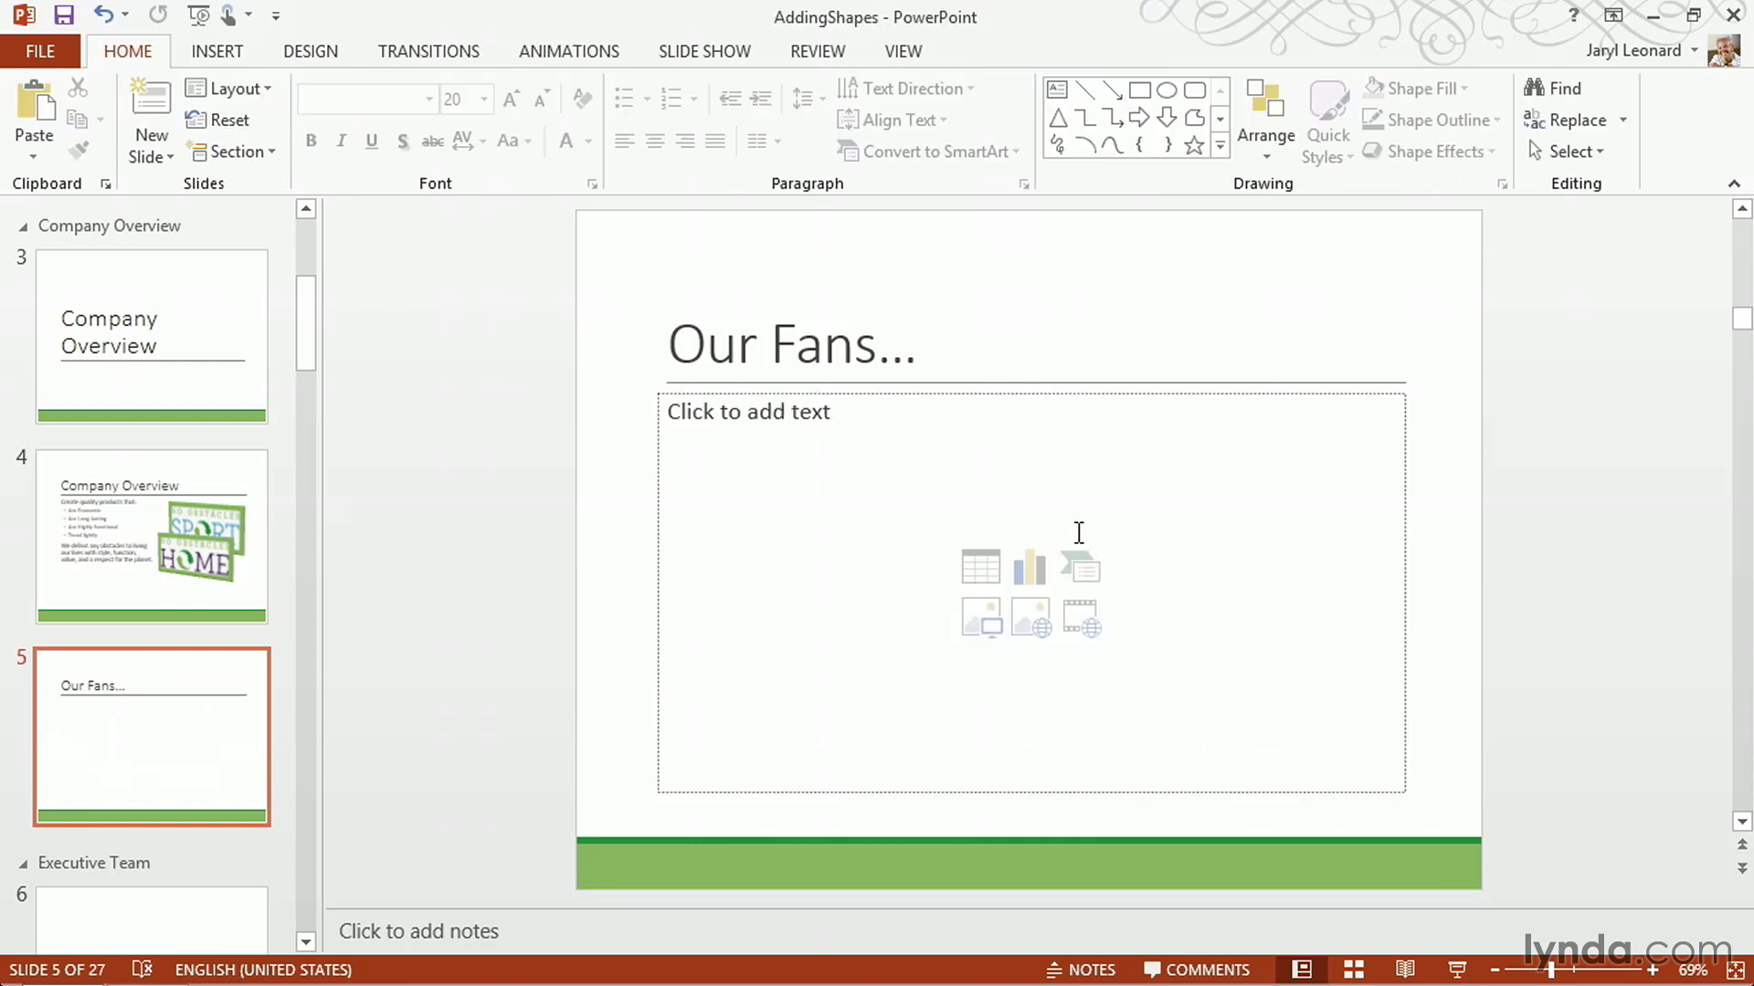
Insert Surfer Fred.mp4 from Exercise Files > Assets into the empty content placeholder.
left_click(718, 411)
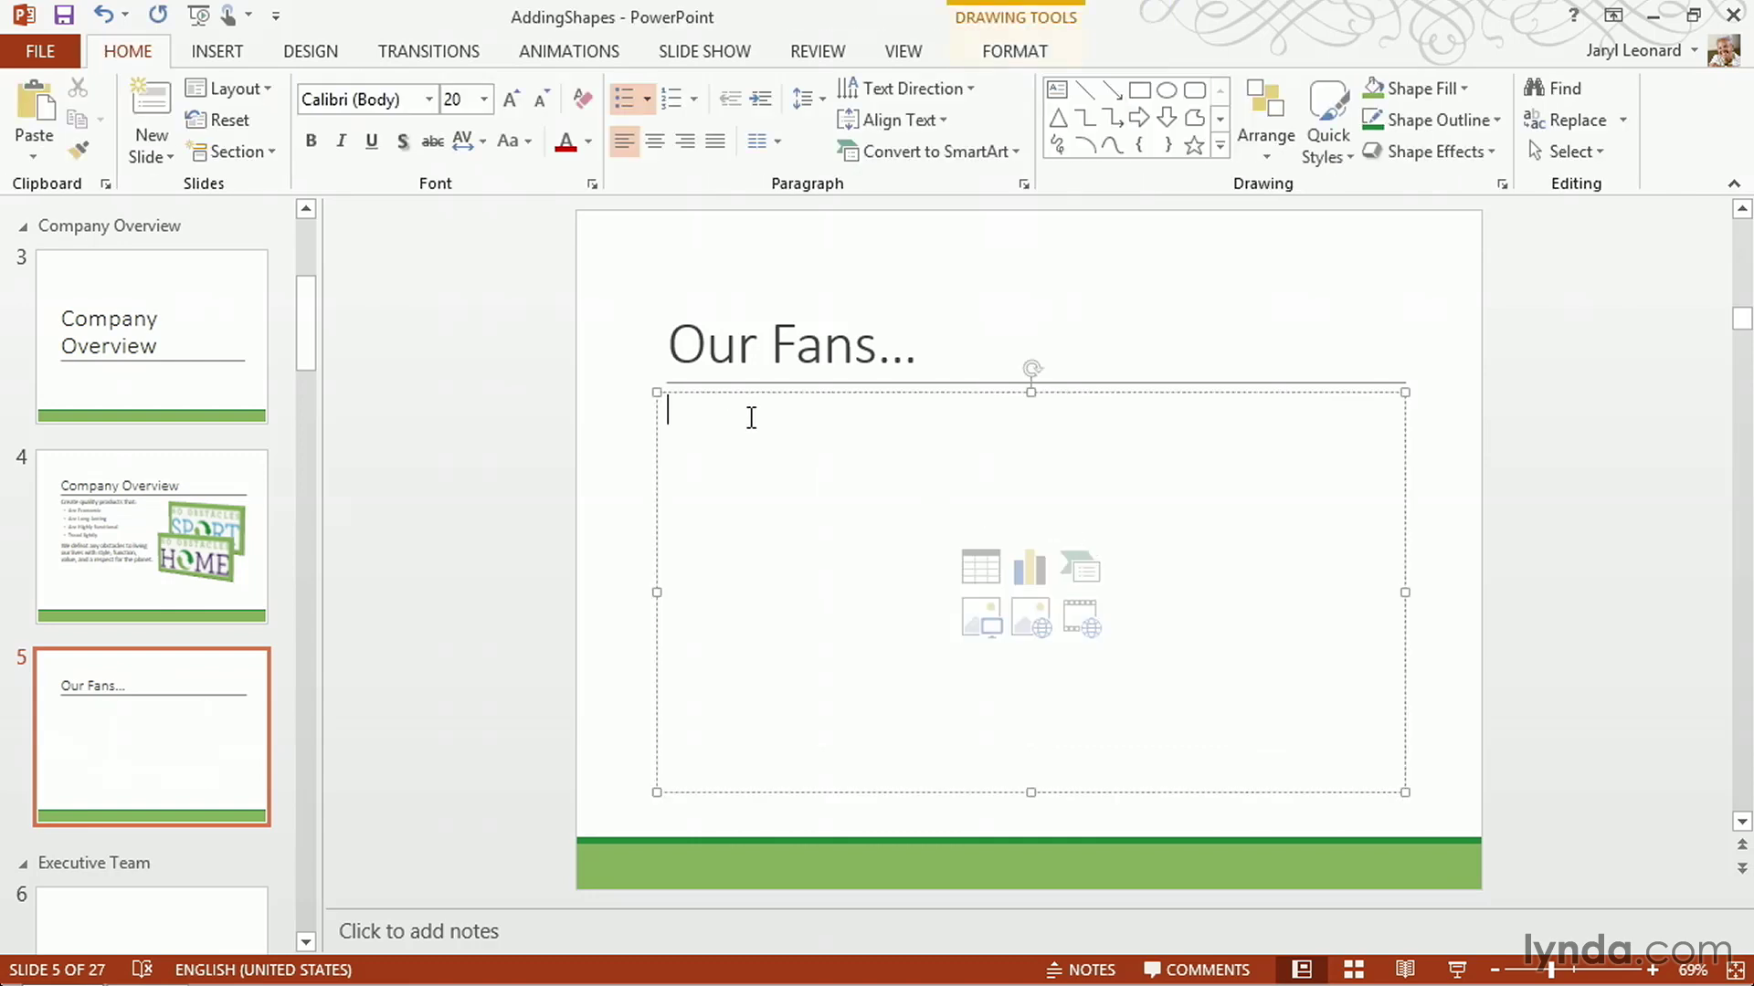
left_click(219, 52)
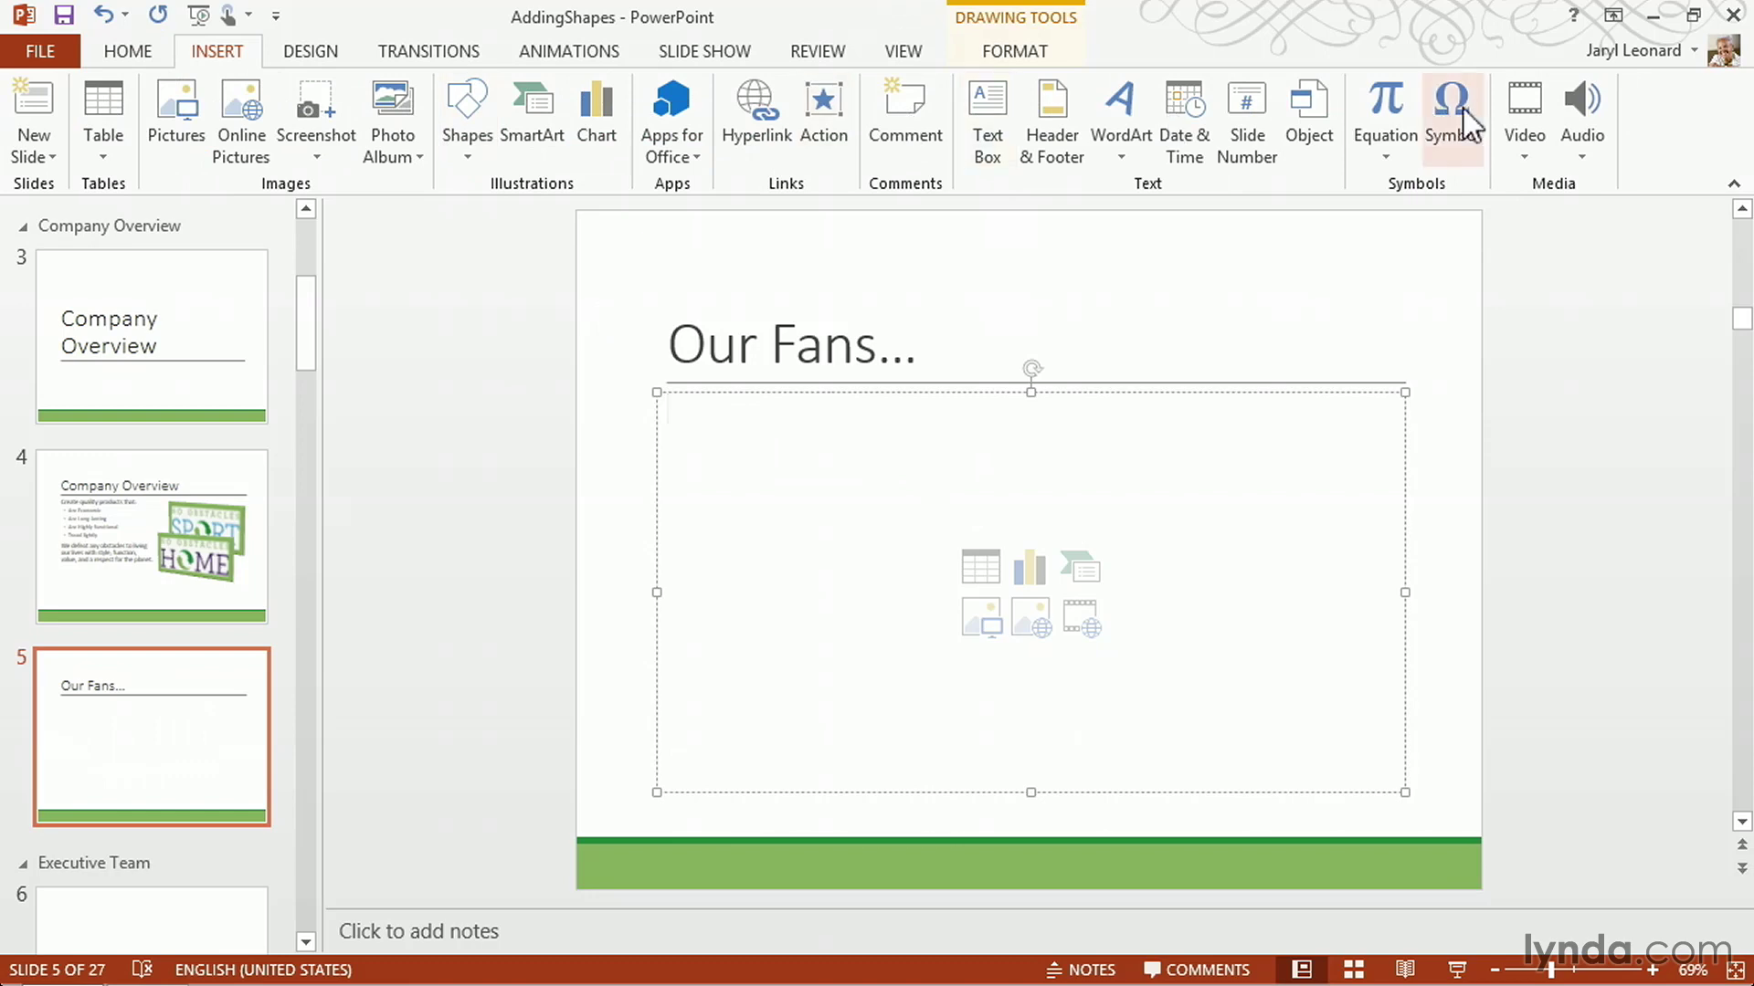
left_click(1526, 139)
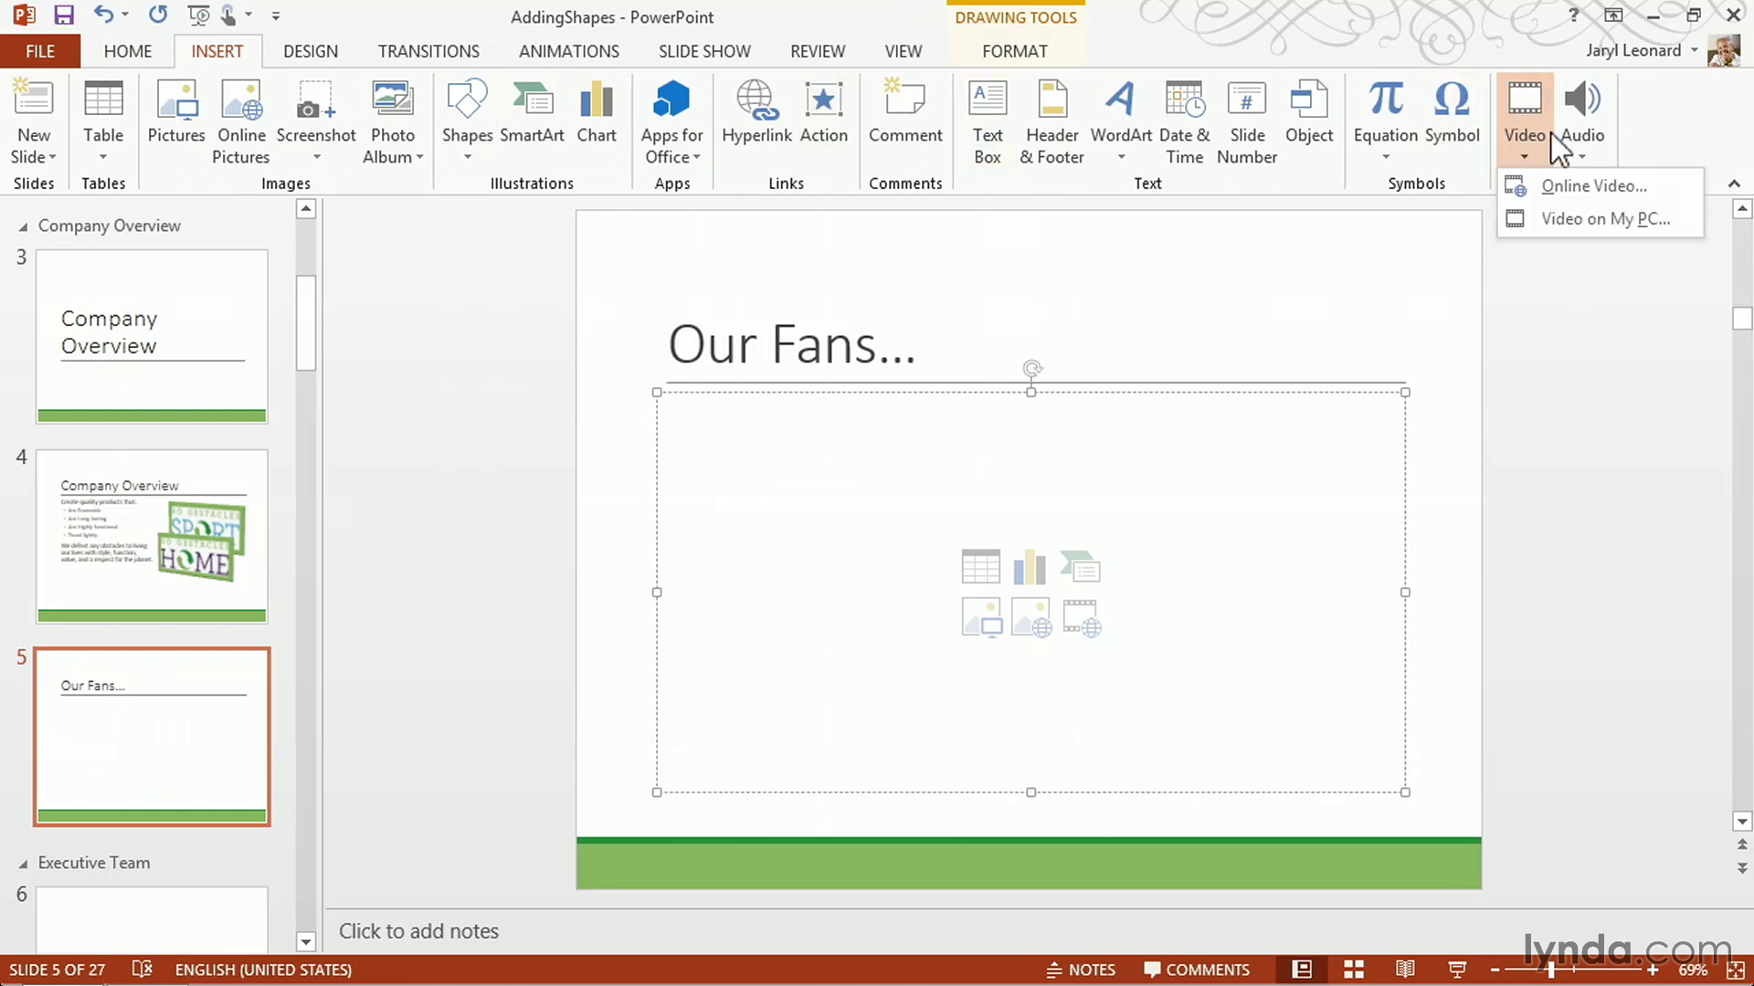
left_click(1674, 217)
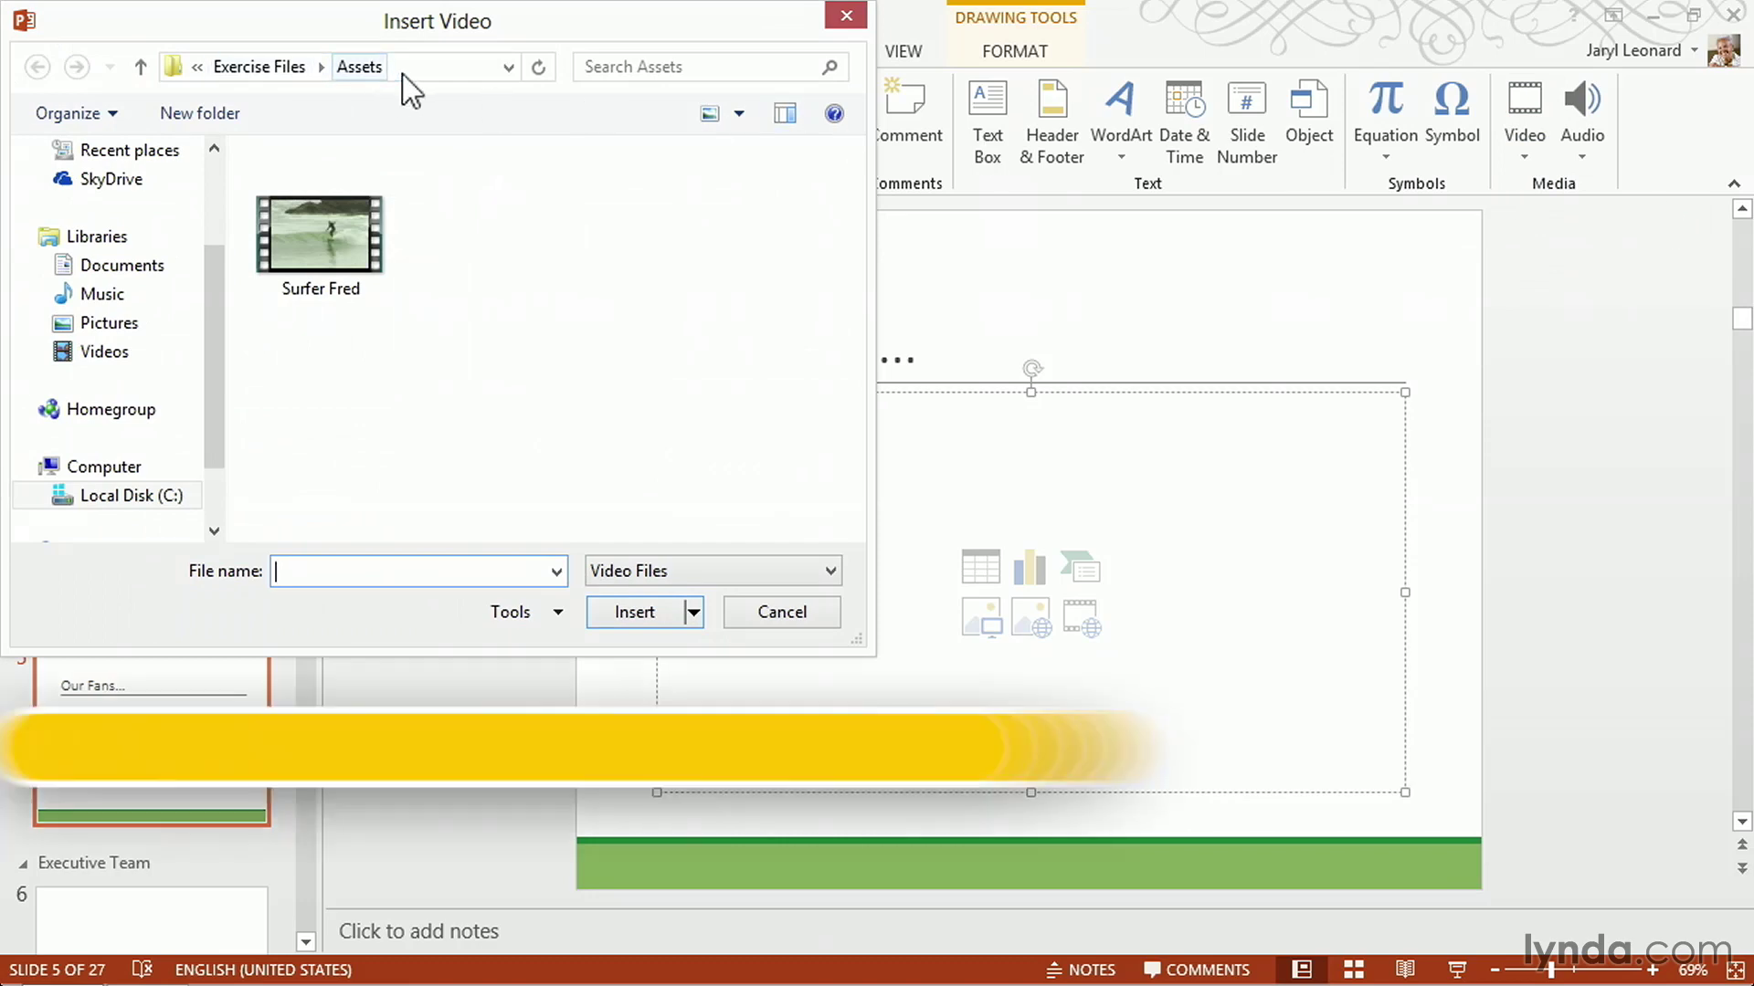
left_click(347, 243)
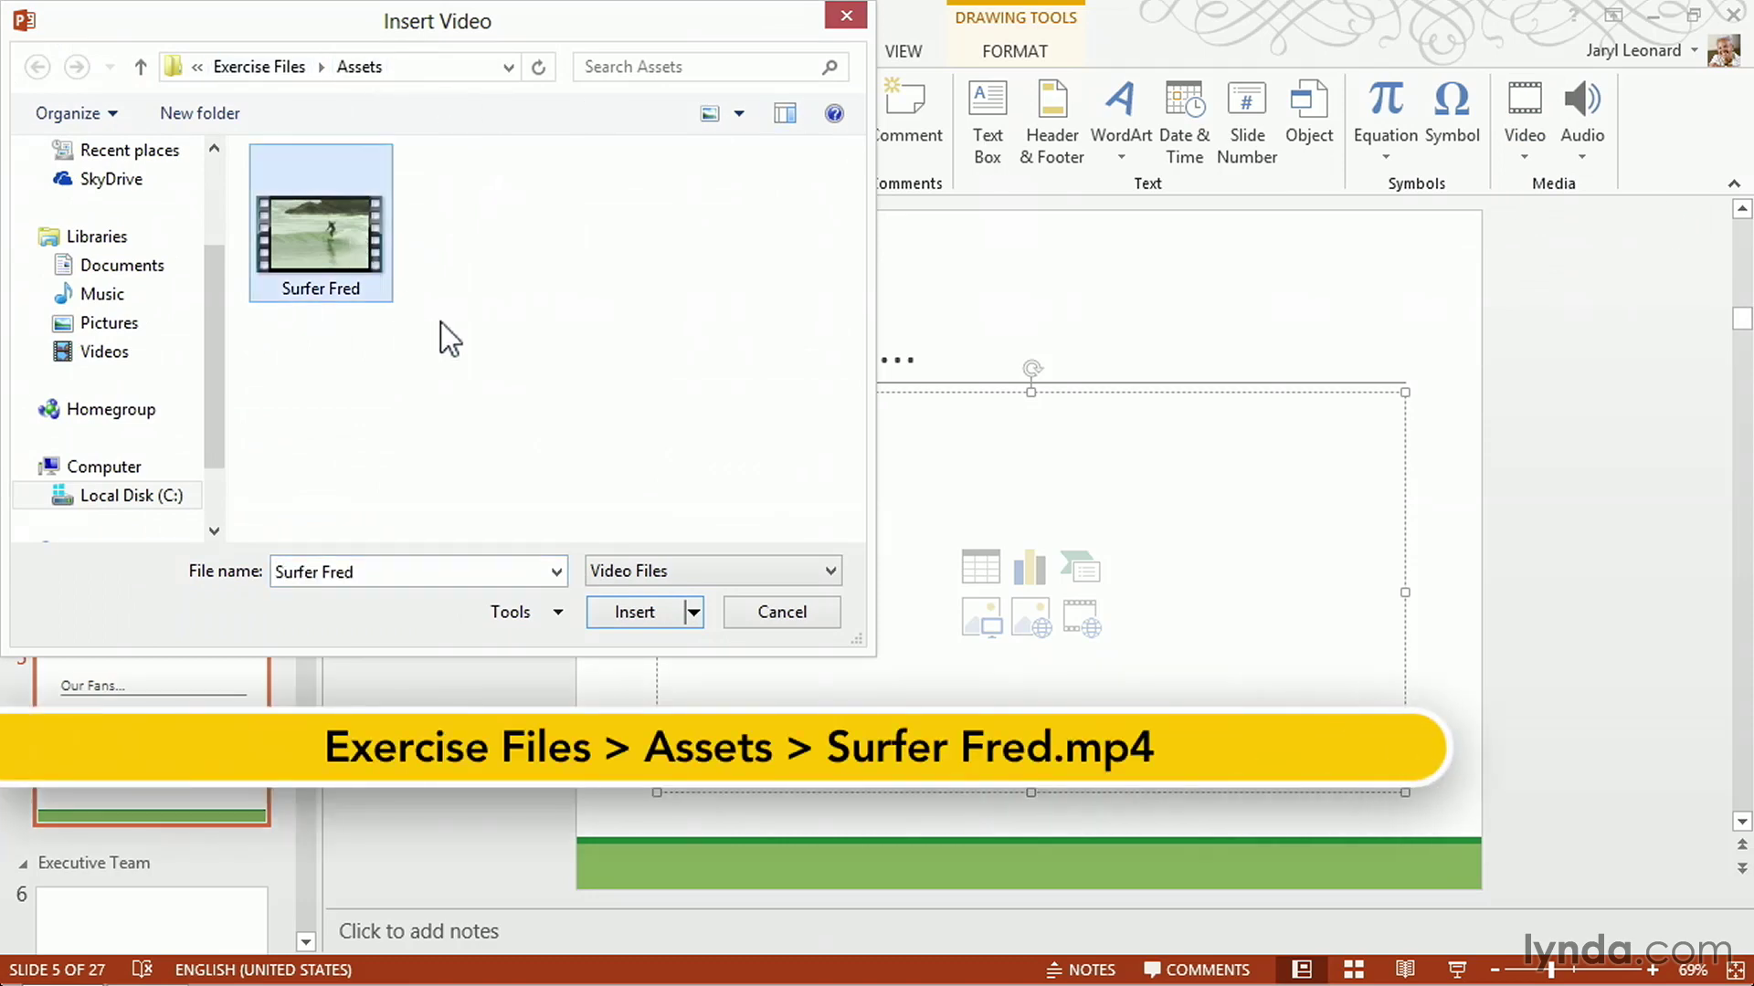
left_click(638, 612)
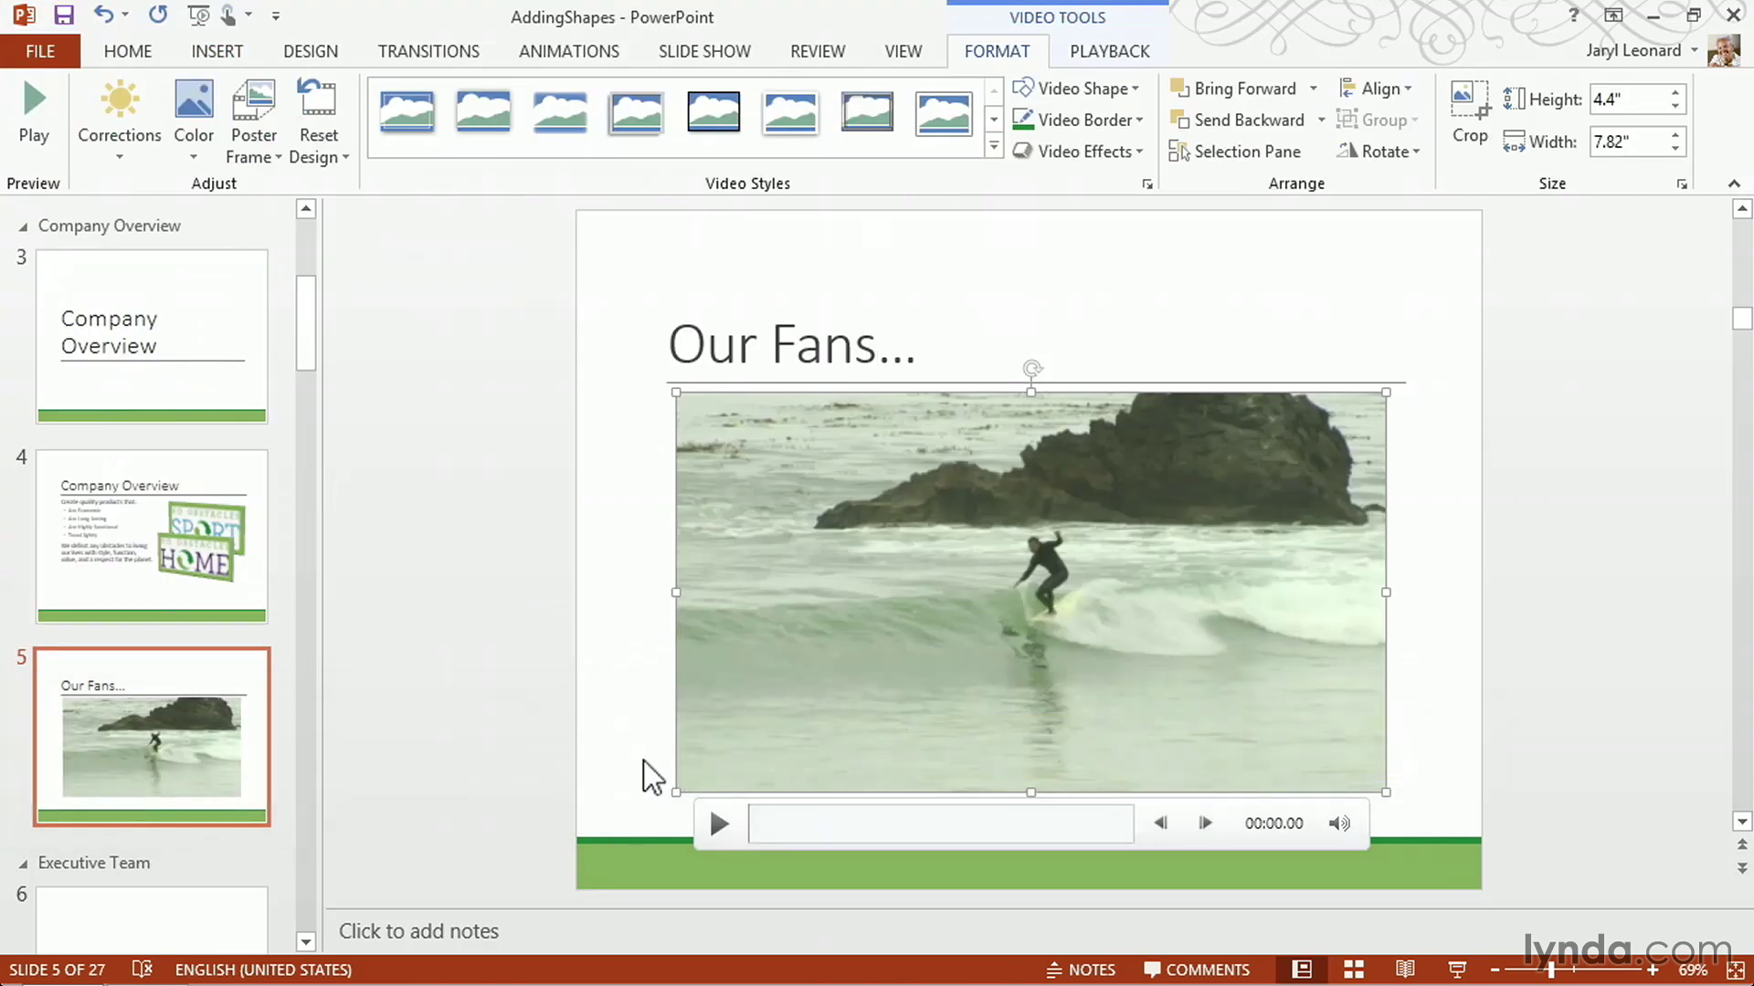
Resize the video to 3.74" by 6.65", center it under the title, and preview to 00:04.05.
left_click_drag(675, 794, 783, 730)
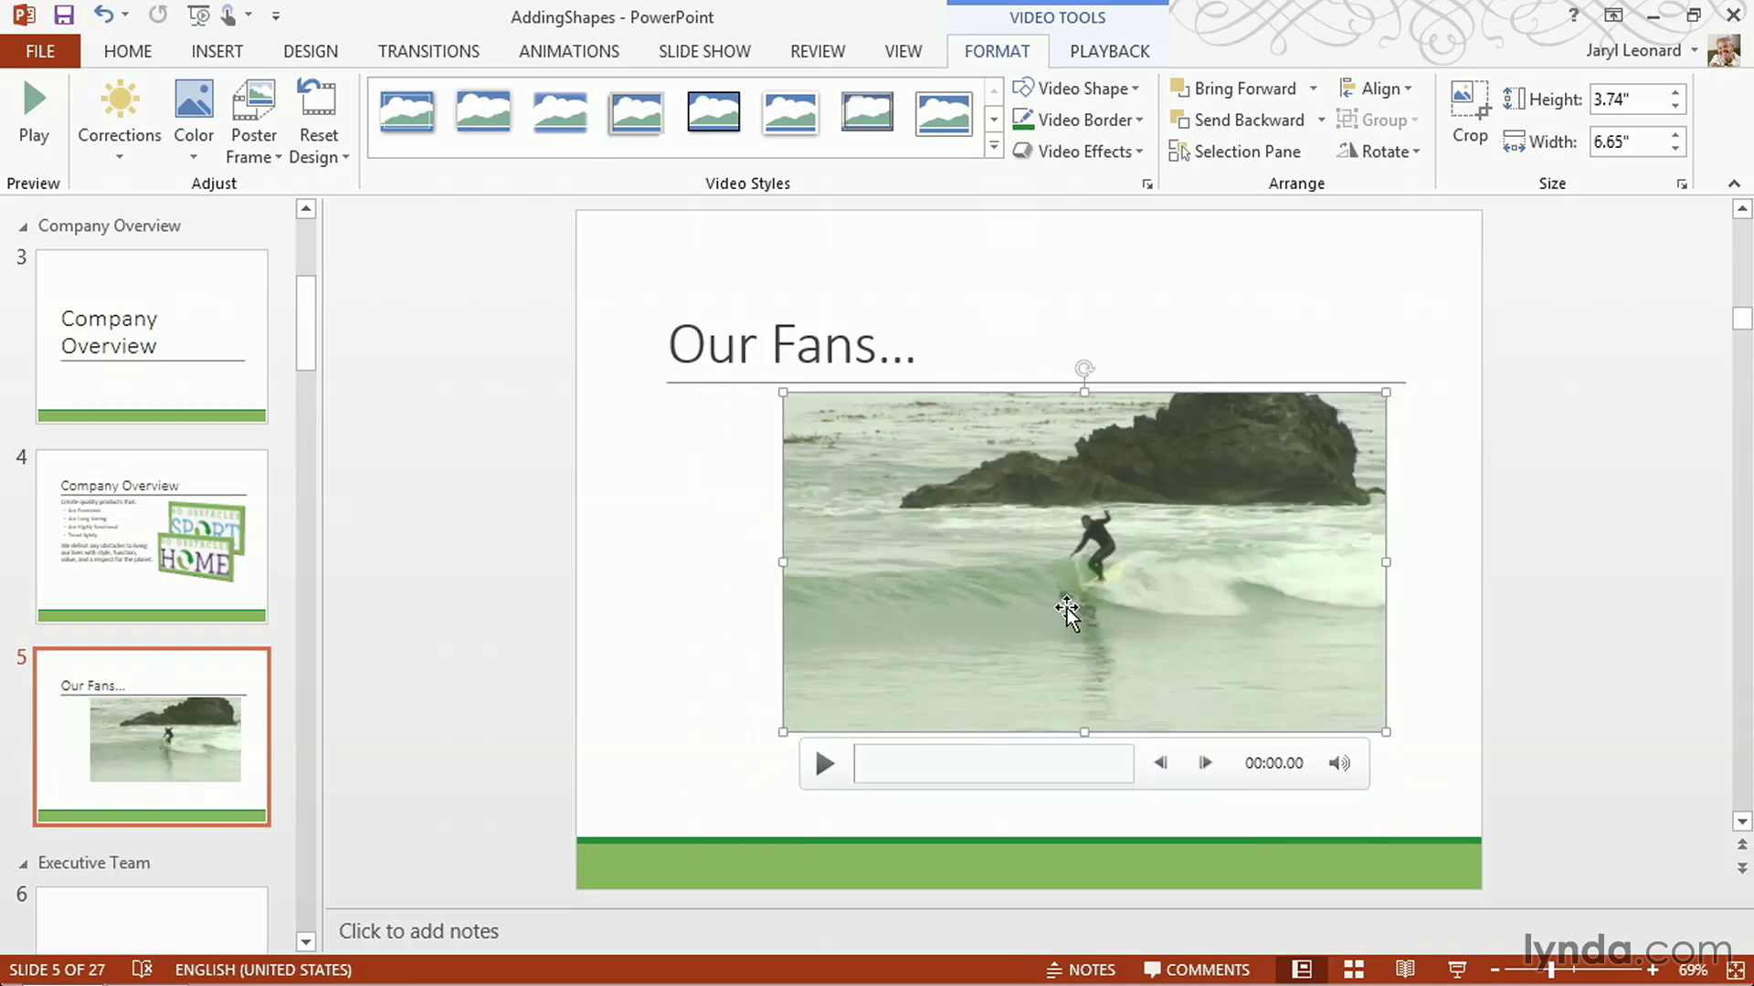
left_click_drag(1065, 607, 1012, 614)
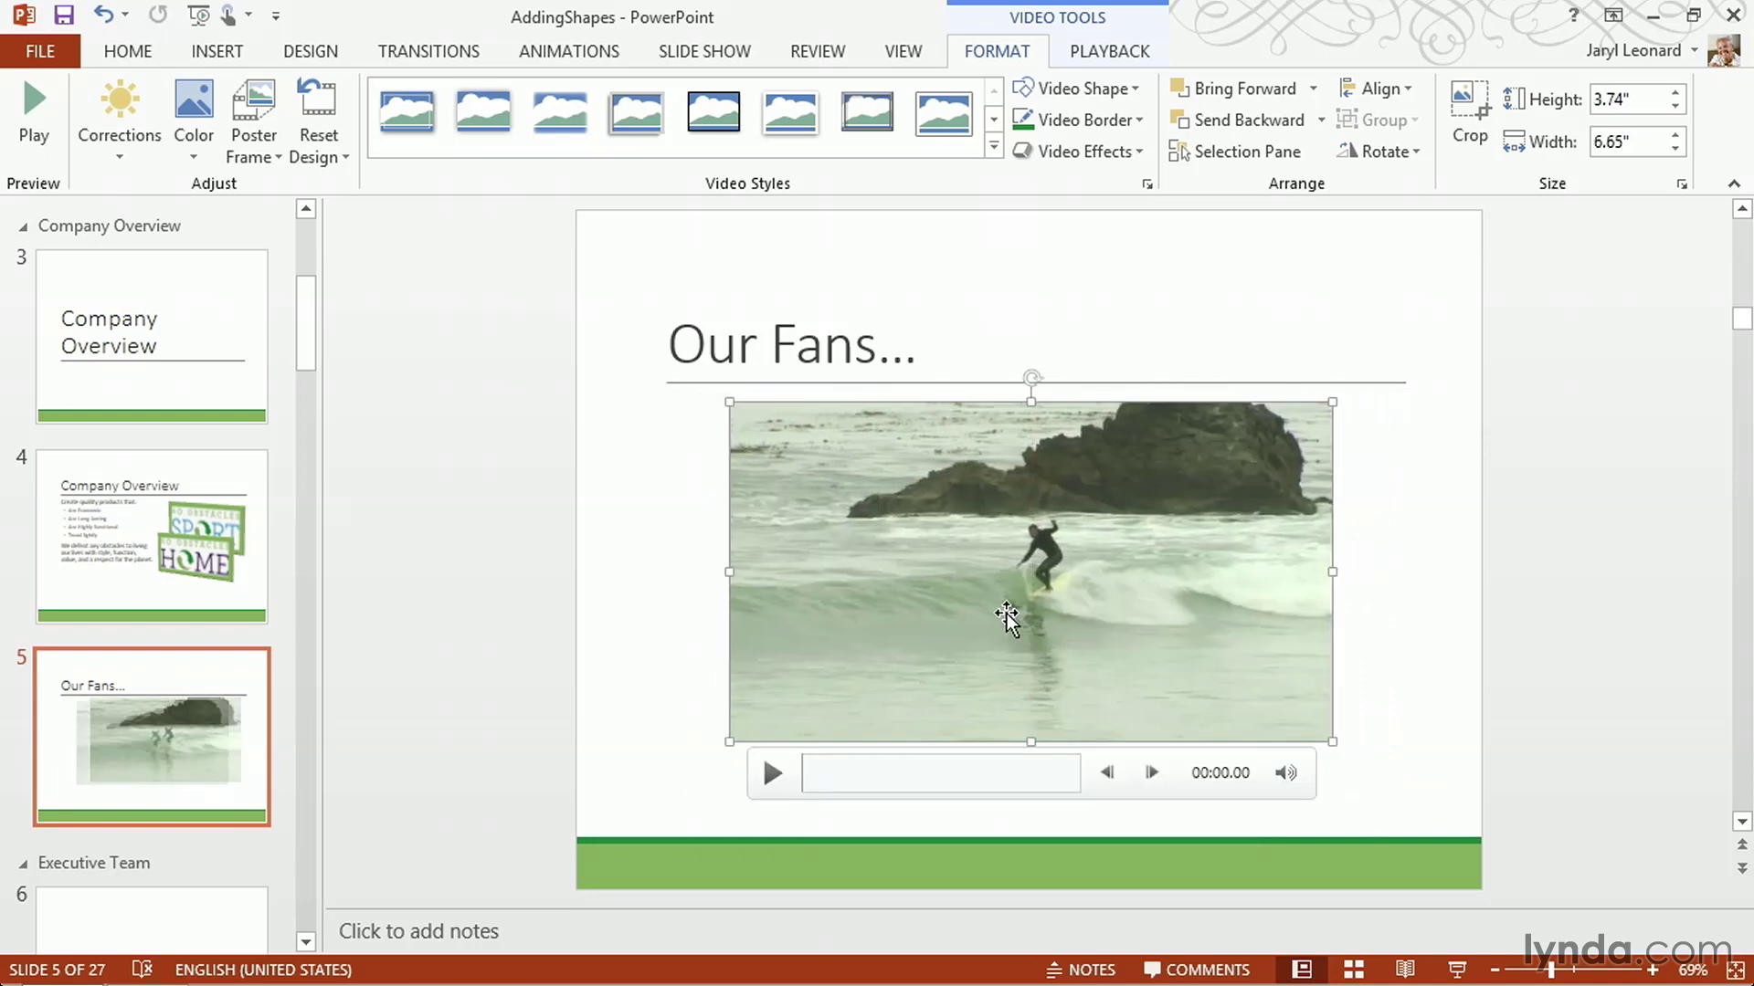
left_click(775, 771)
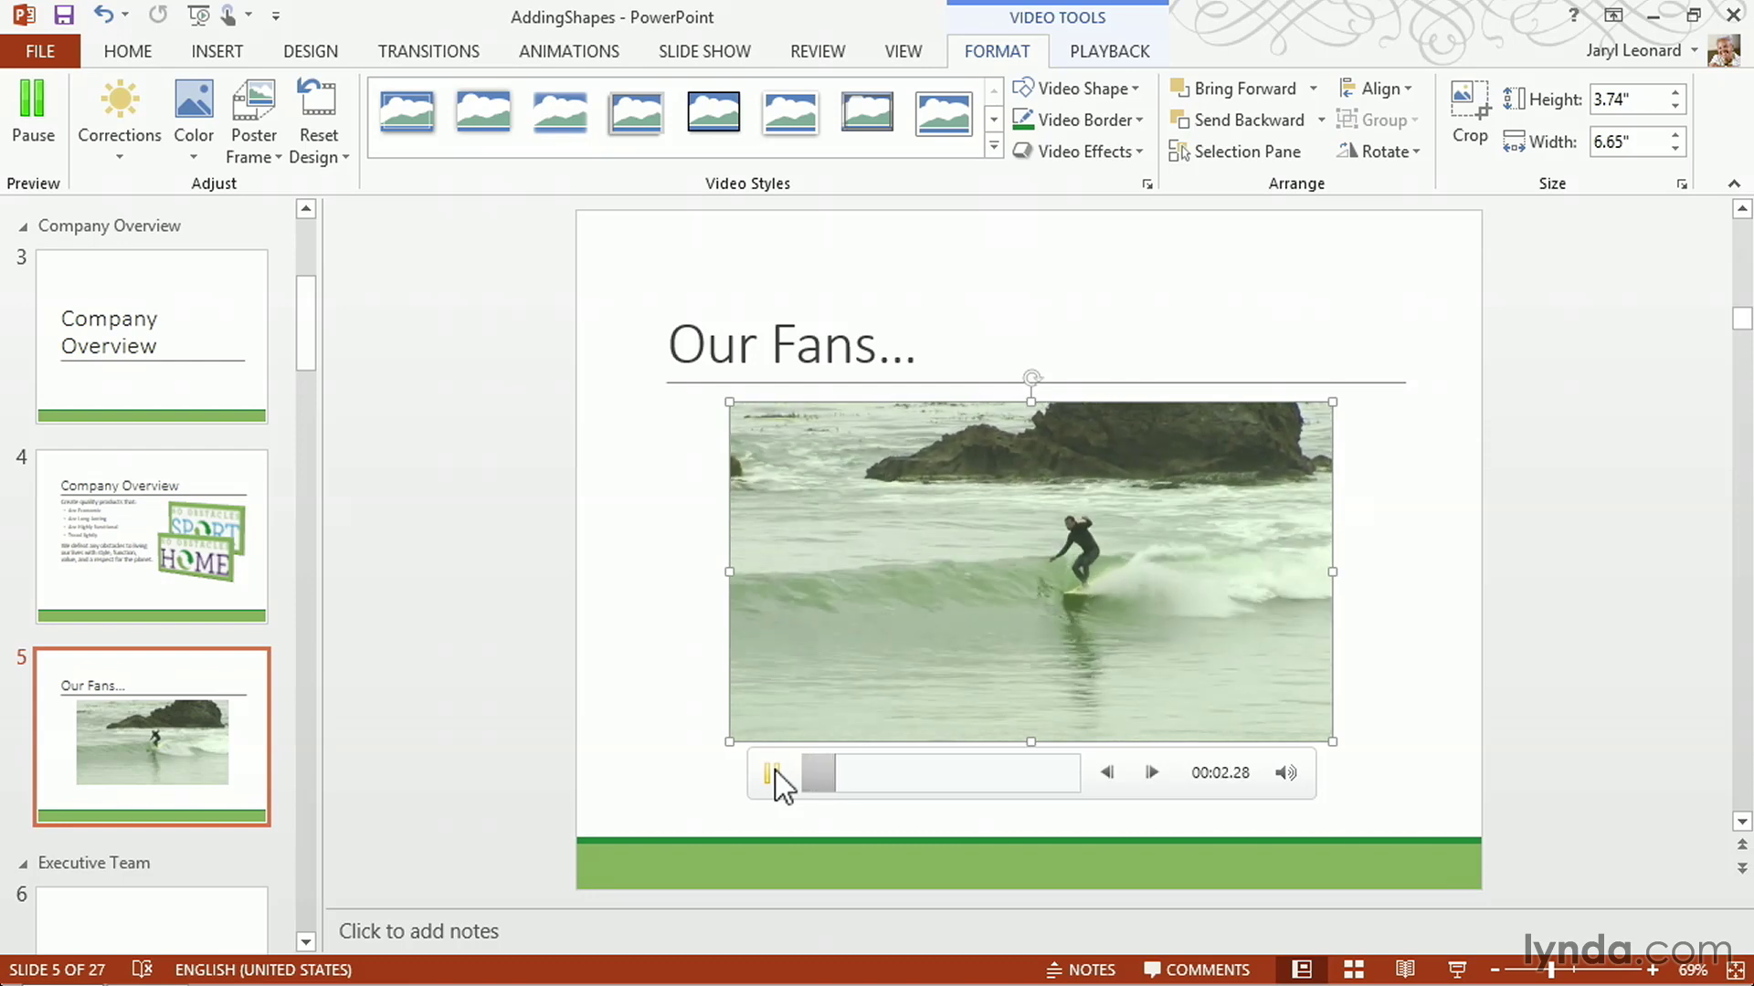
left_click(776, 769)
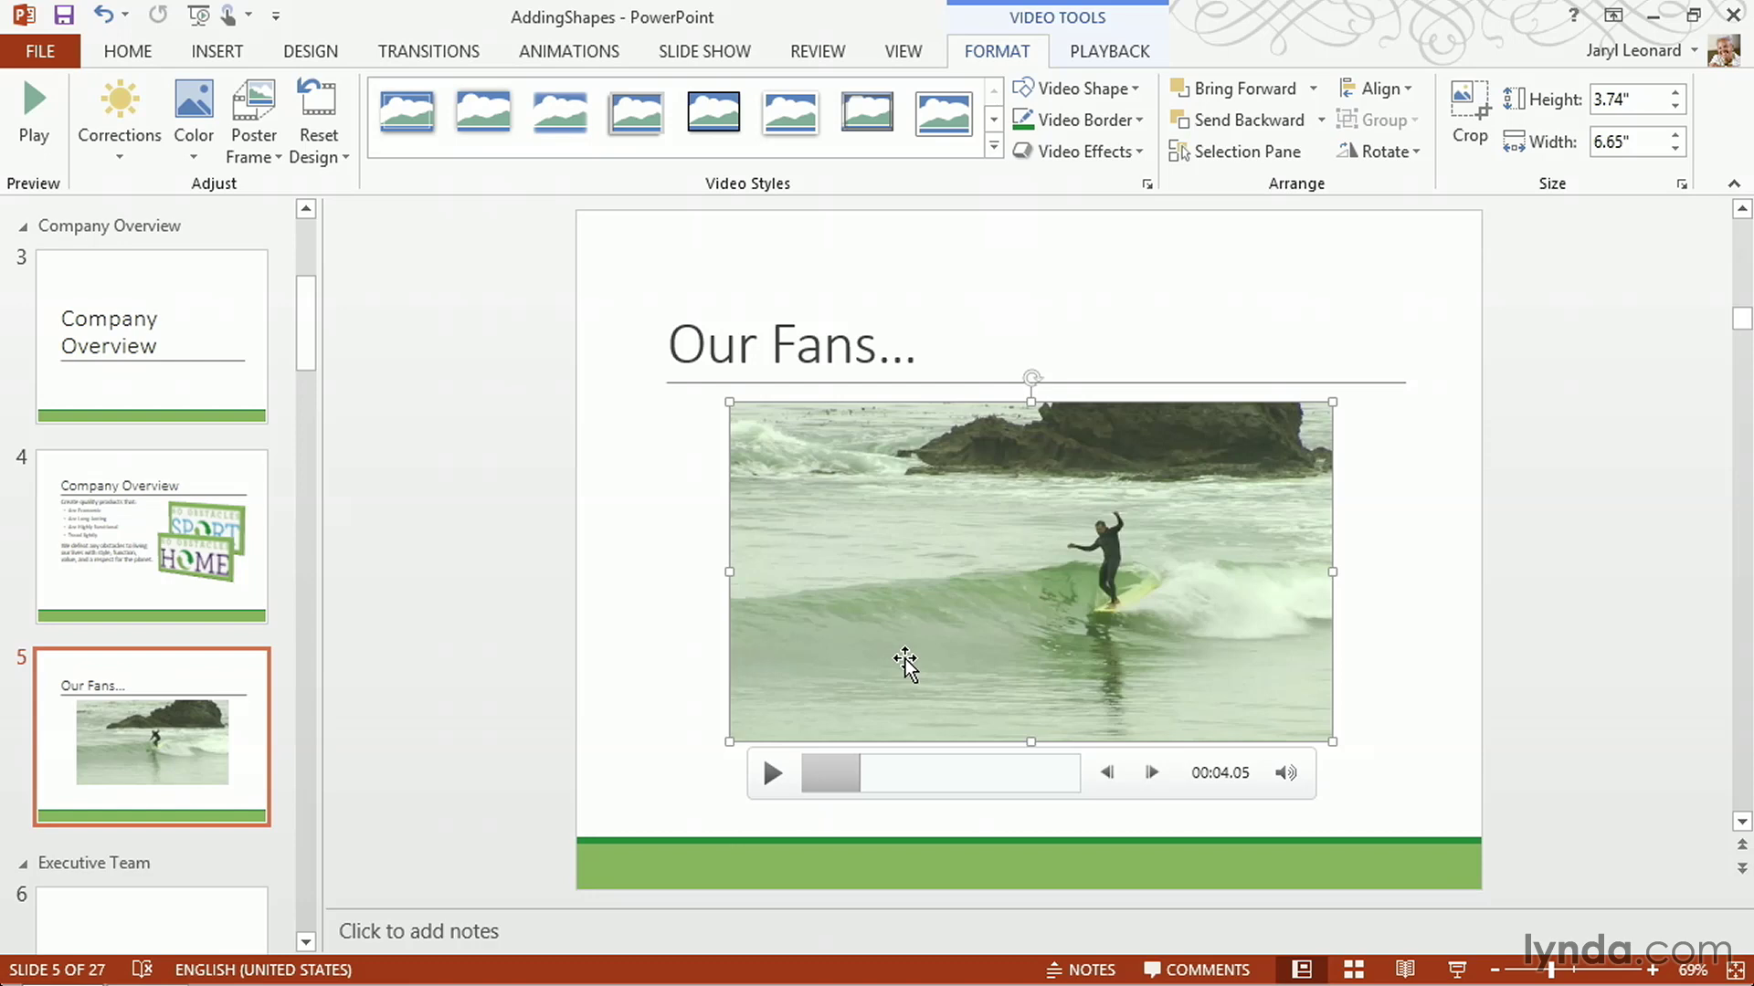
Scrub the video to about 00:10.62, where the surfer rides the wave on the yellow board.
left_click(864, 784)
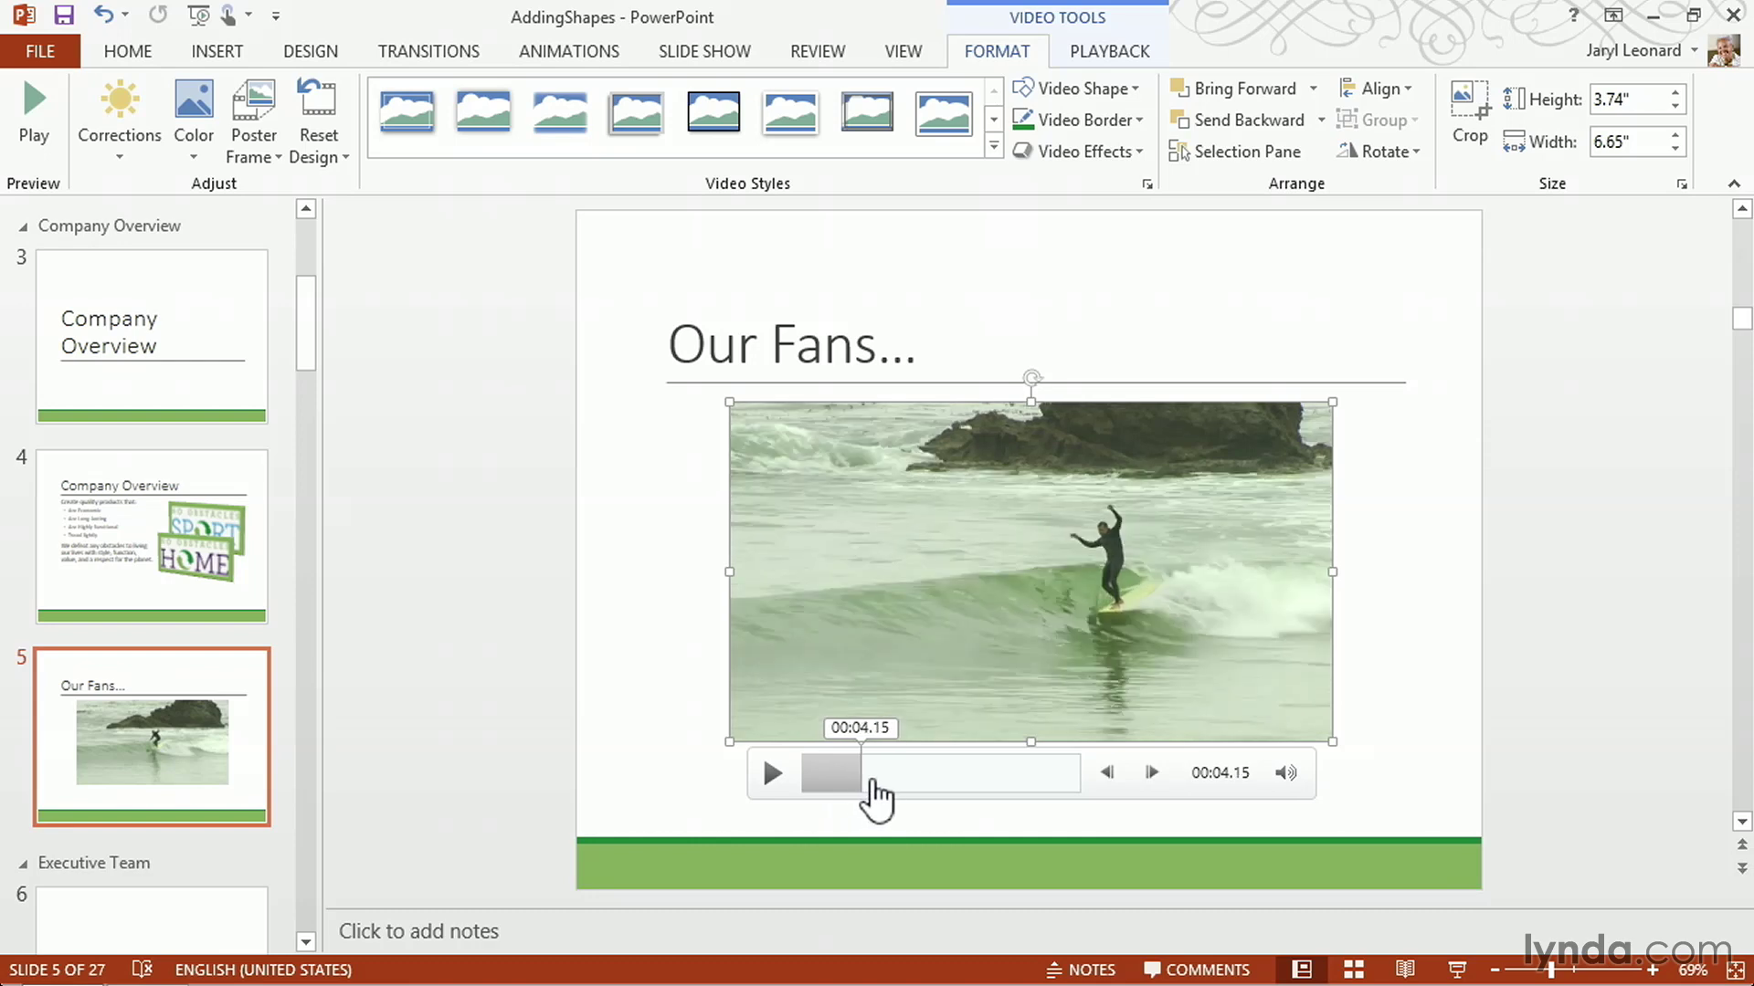
left_click(930, 779)
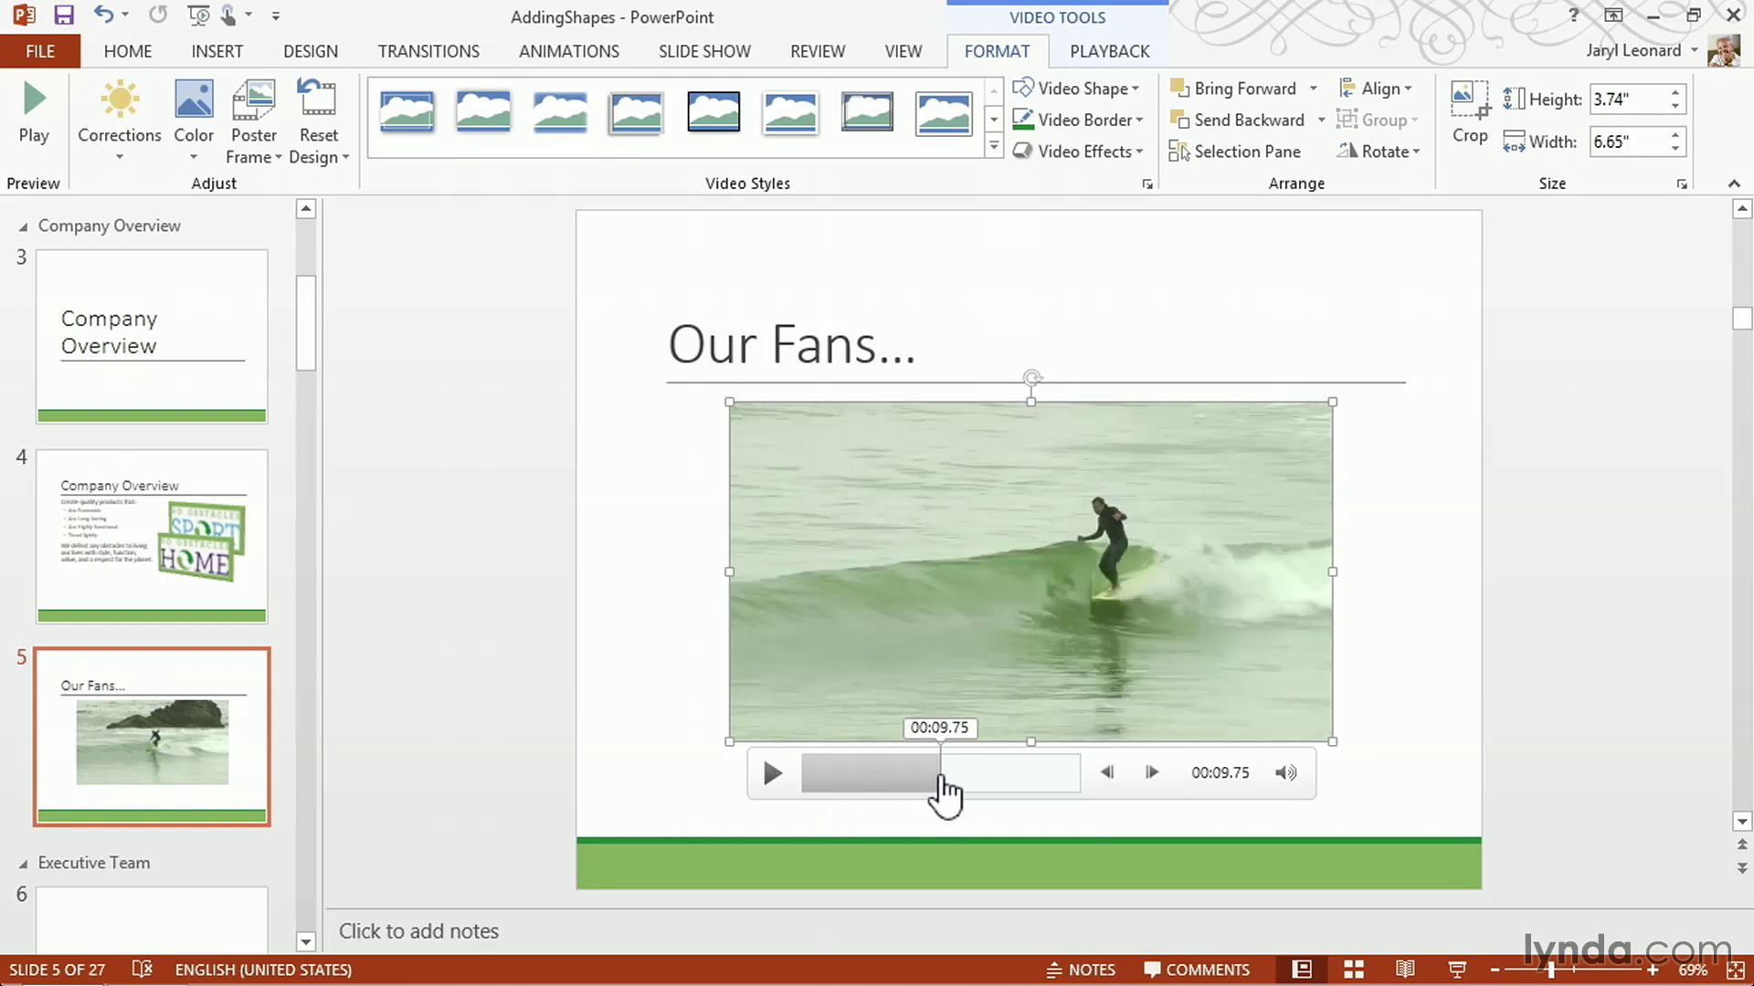
left_click(893, 772)
left_click_drag(893, 780, 941, 781)
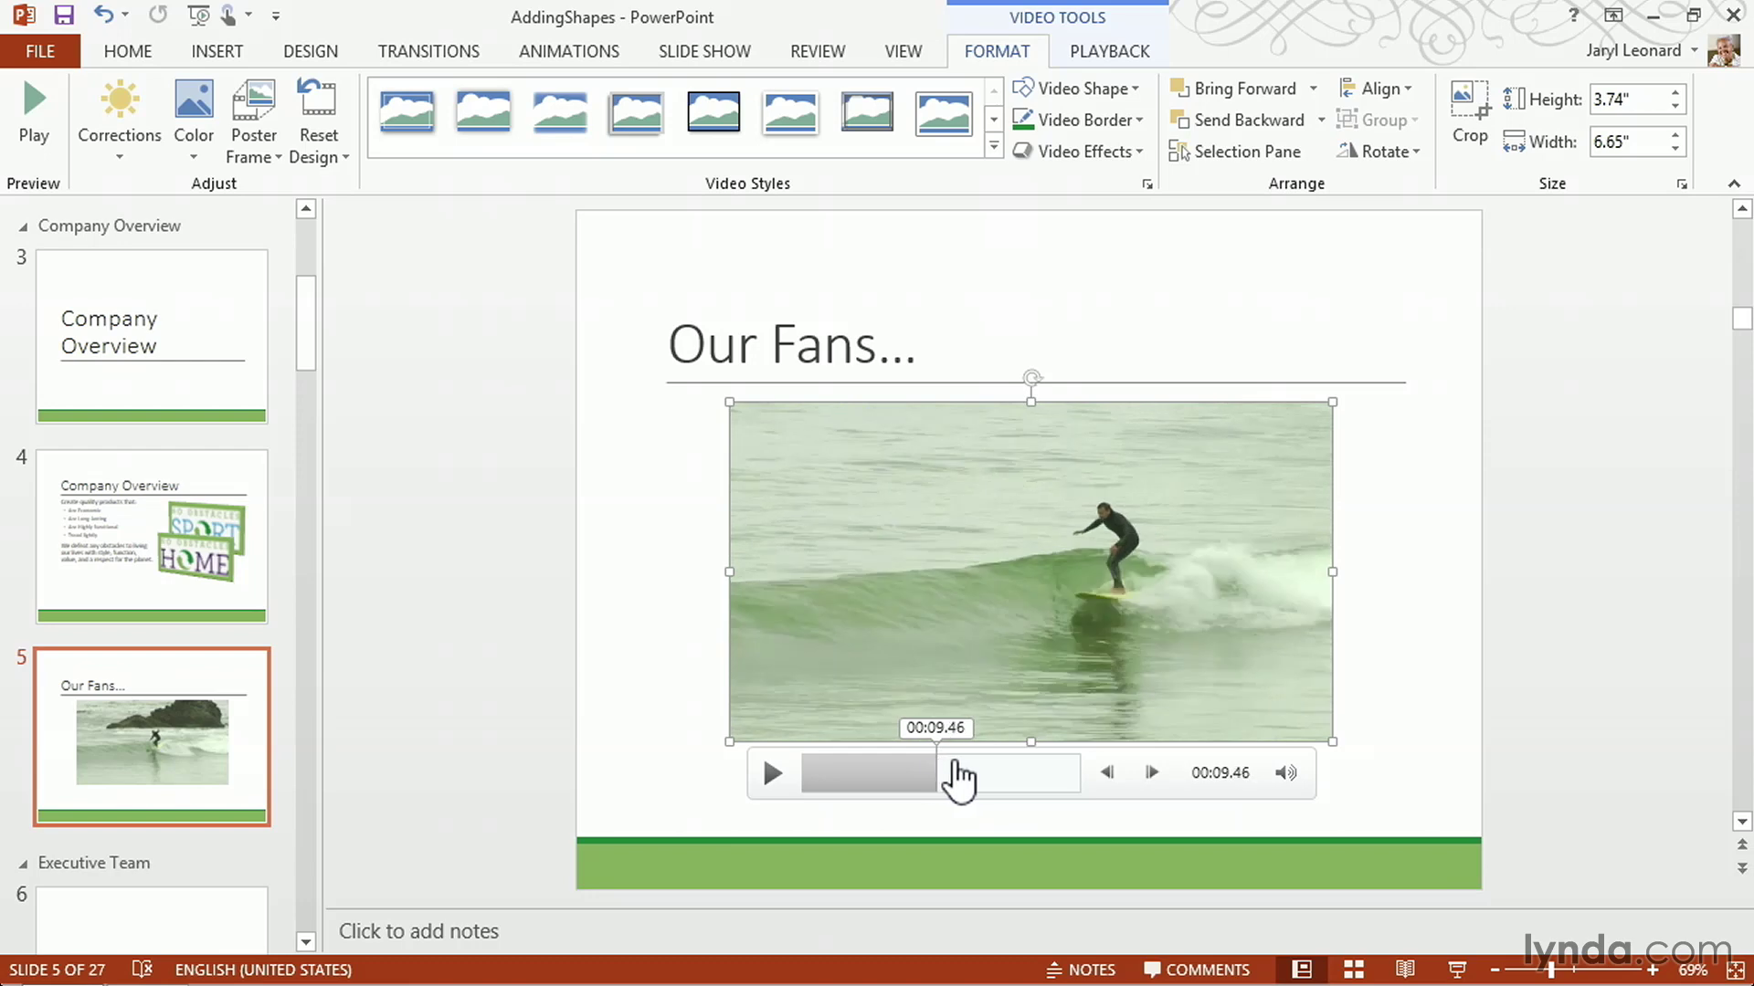
left_click(975, 767)
left_click(975, 783)
left_click(951, 783)
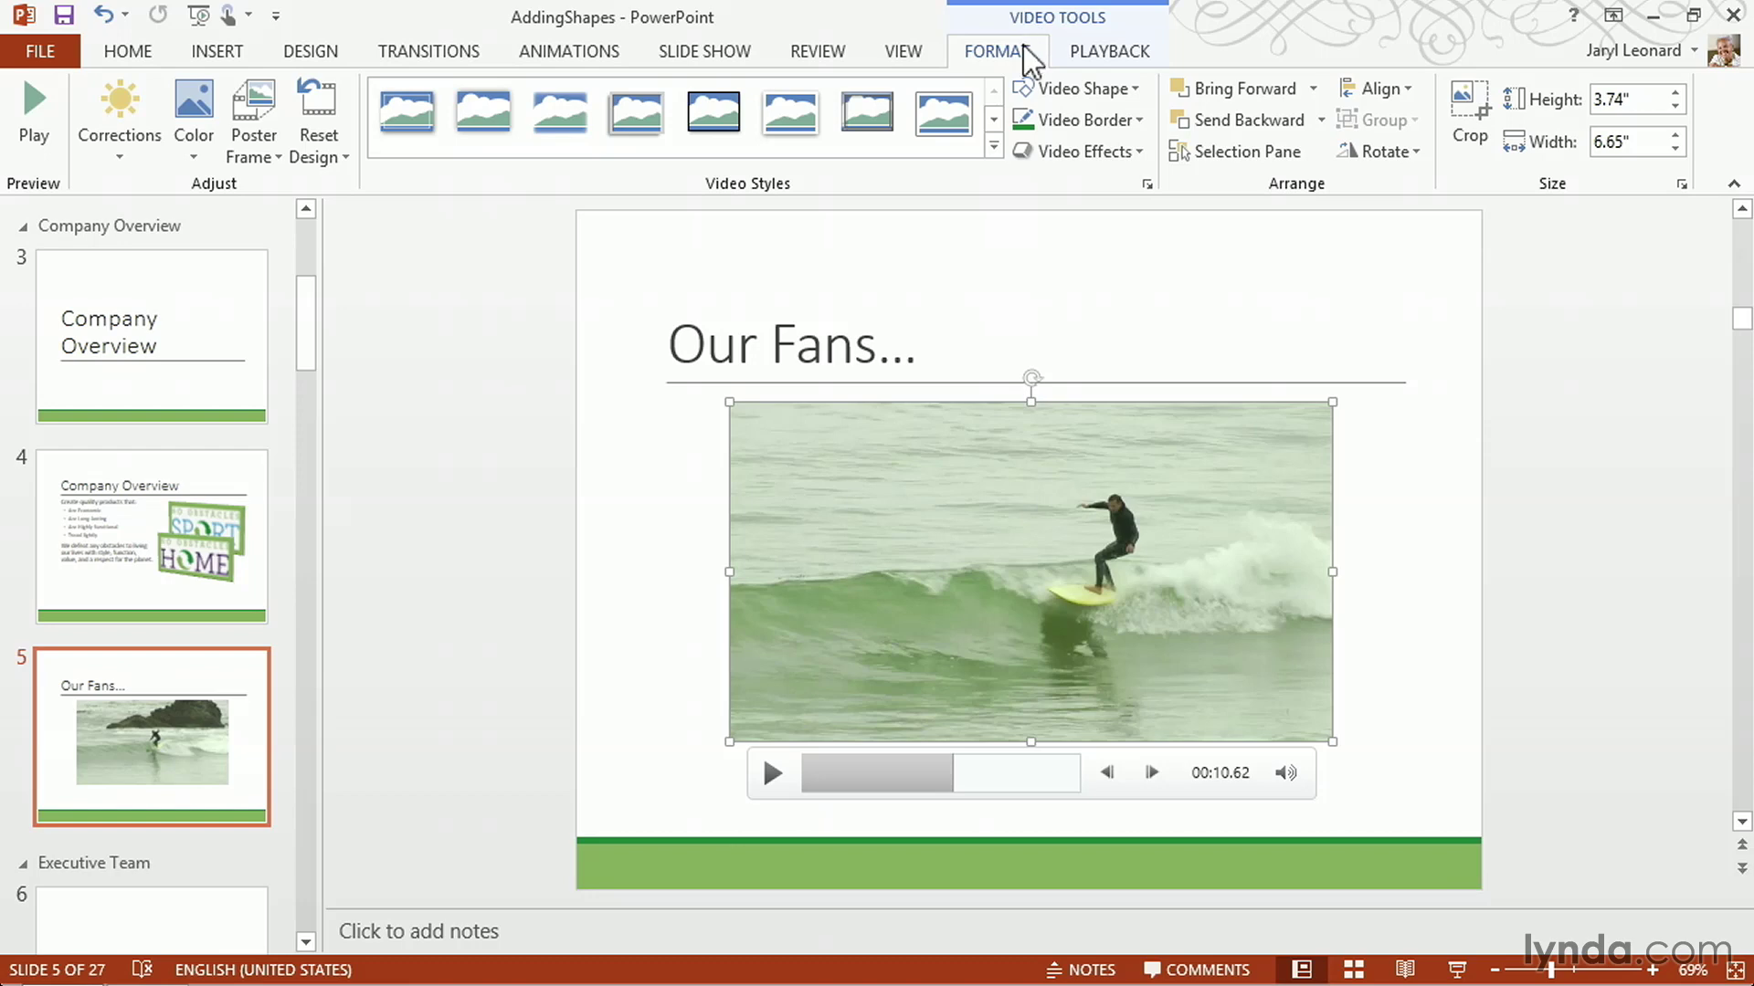
left_click(249, 139)
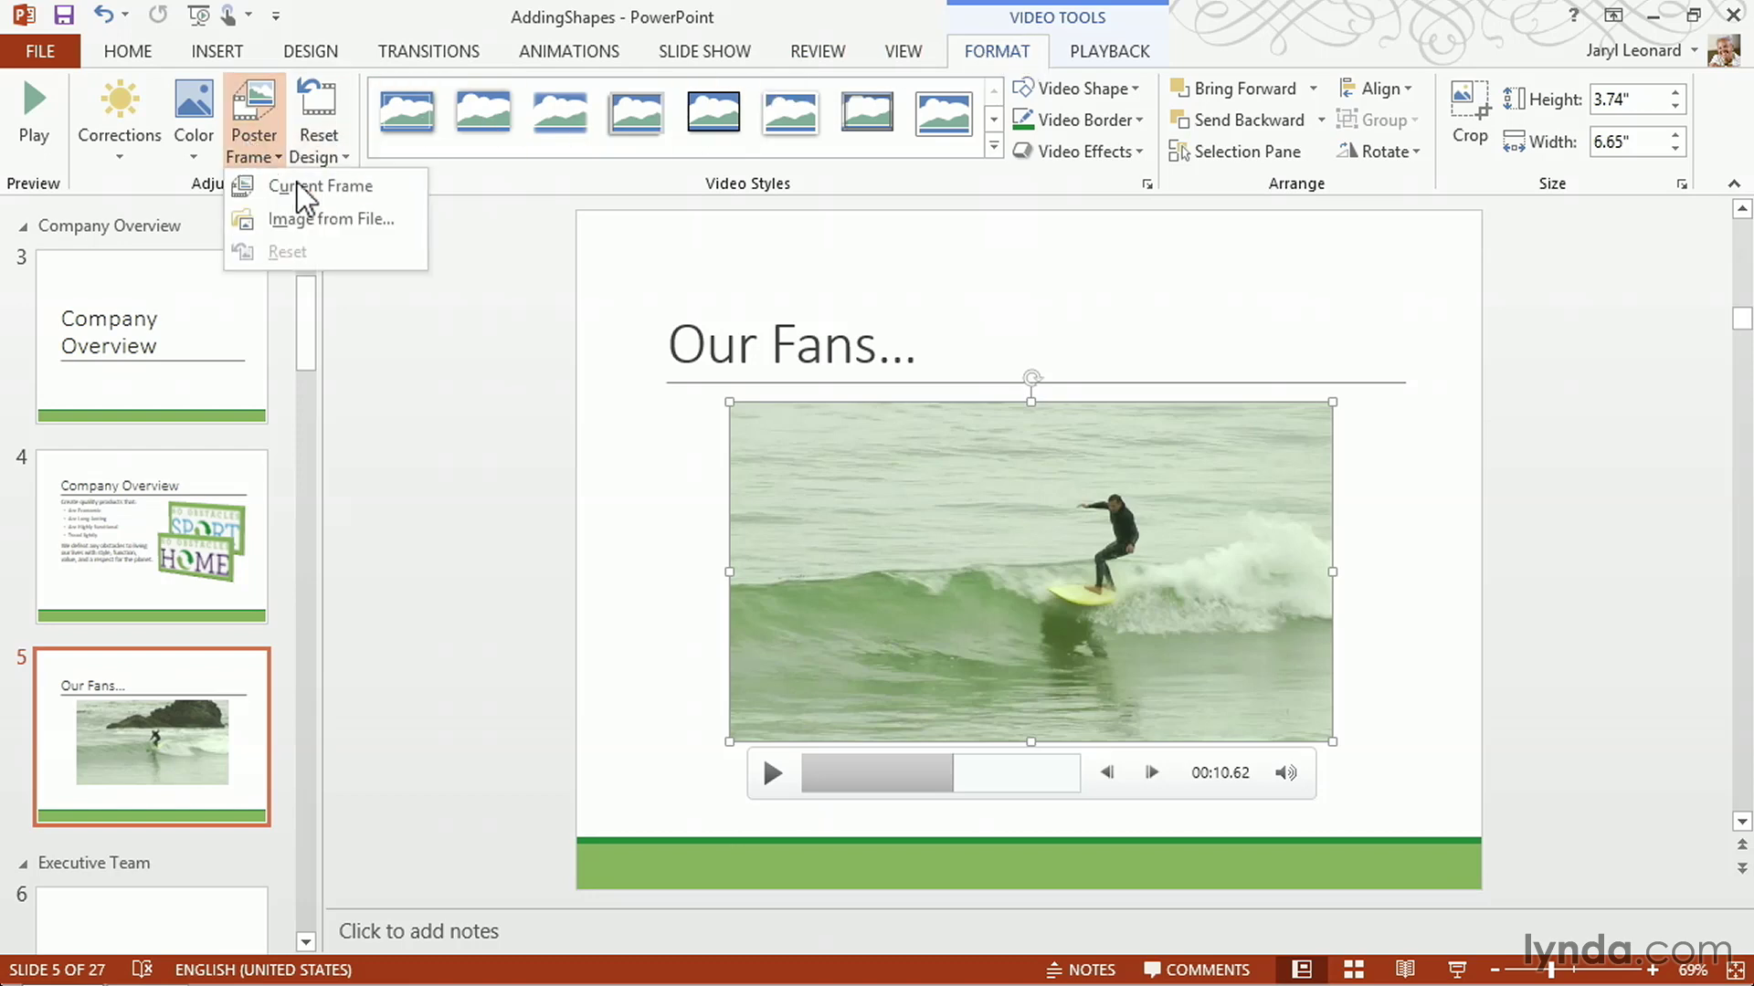
Set the current frame of the surfer carving the wave as the poster frame.
left_click(399, 186)
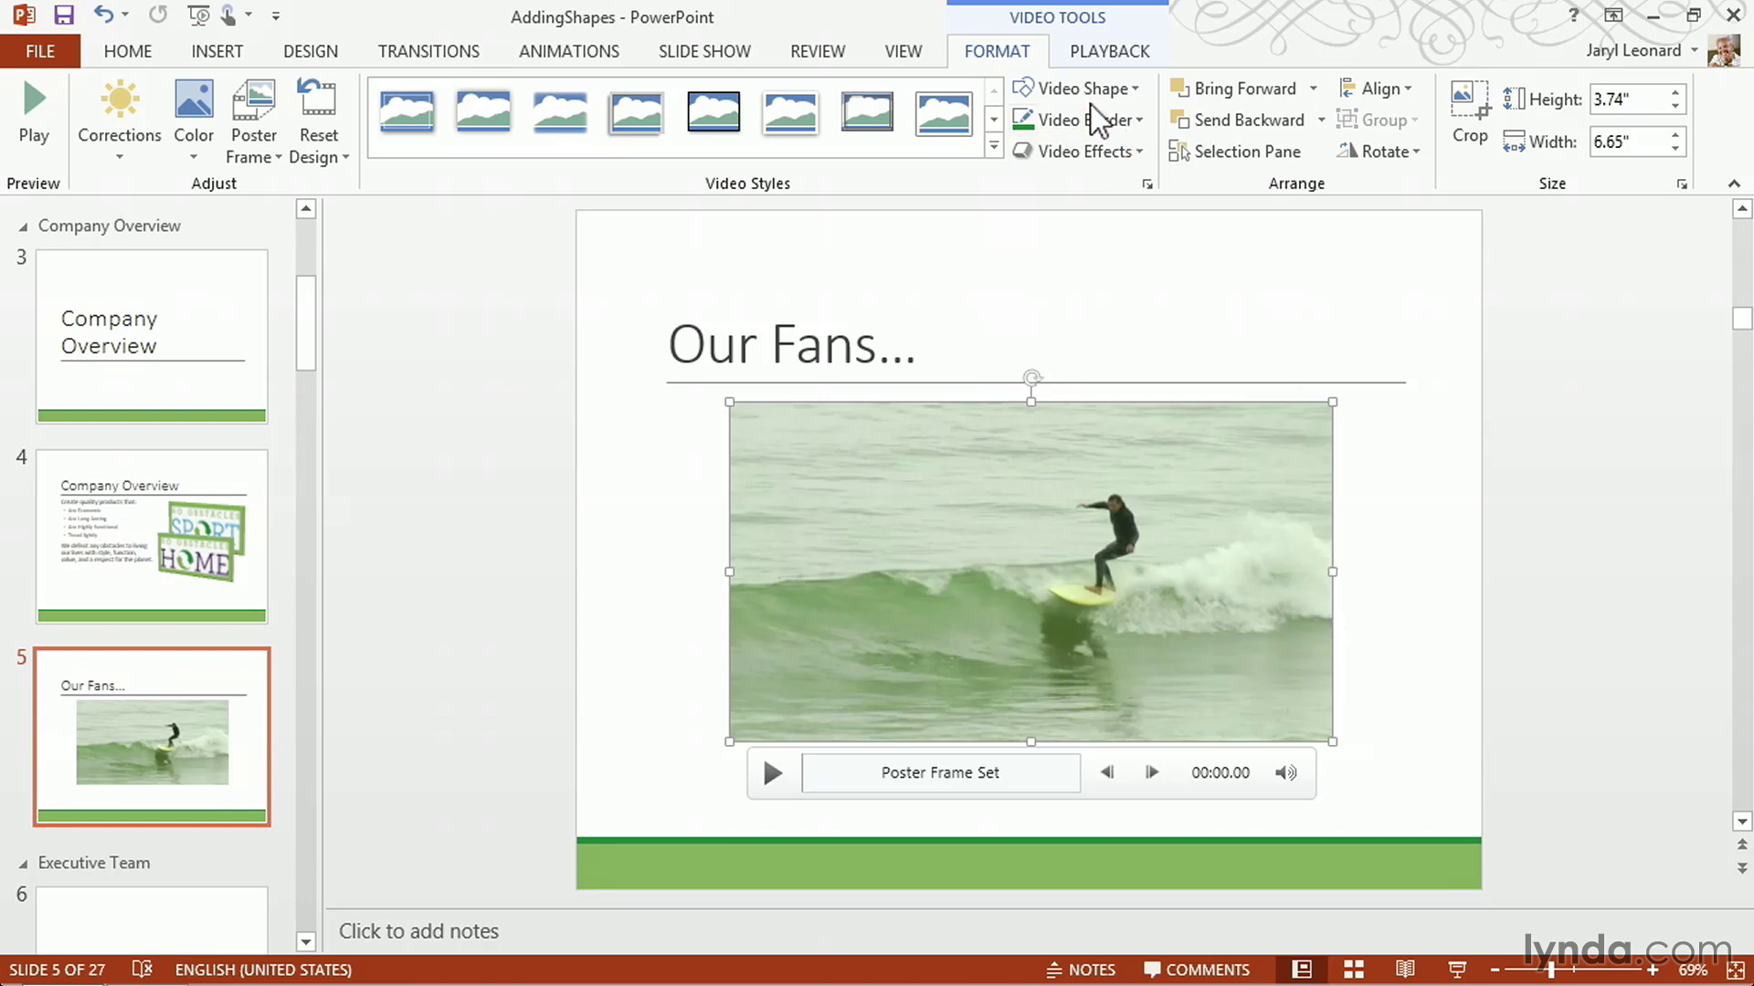
Clip the video to the Wave shape and enlarge it to 9.99" by 5.62" across the slide.
left_click(1129, 90)
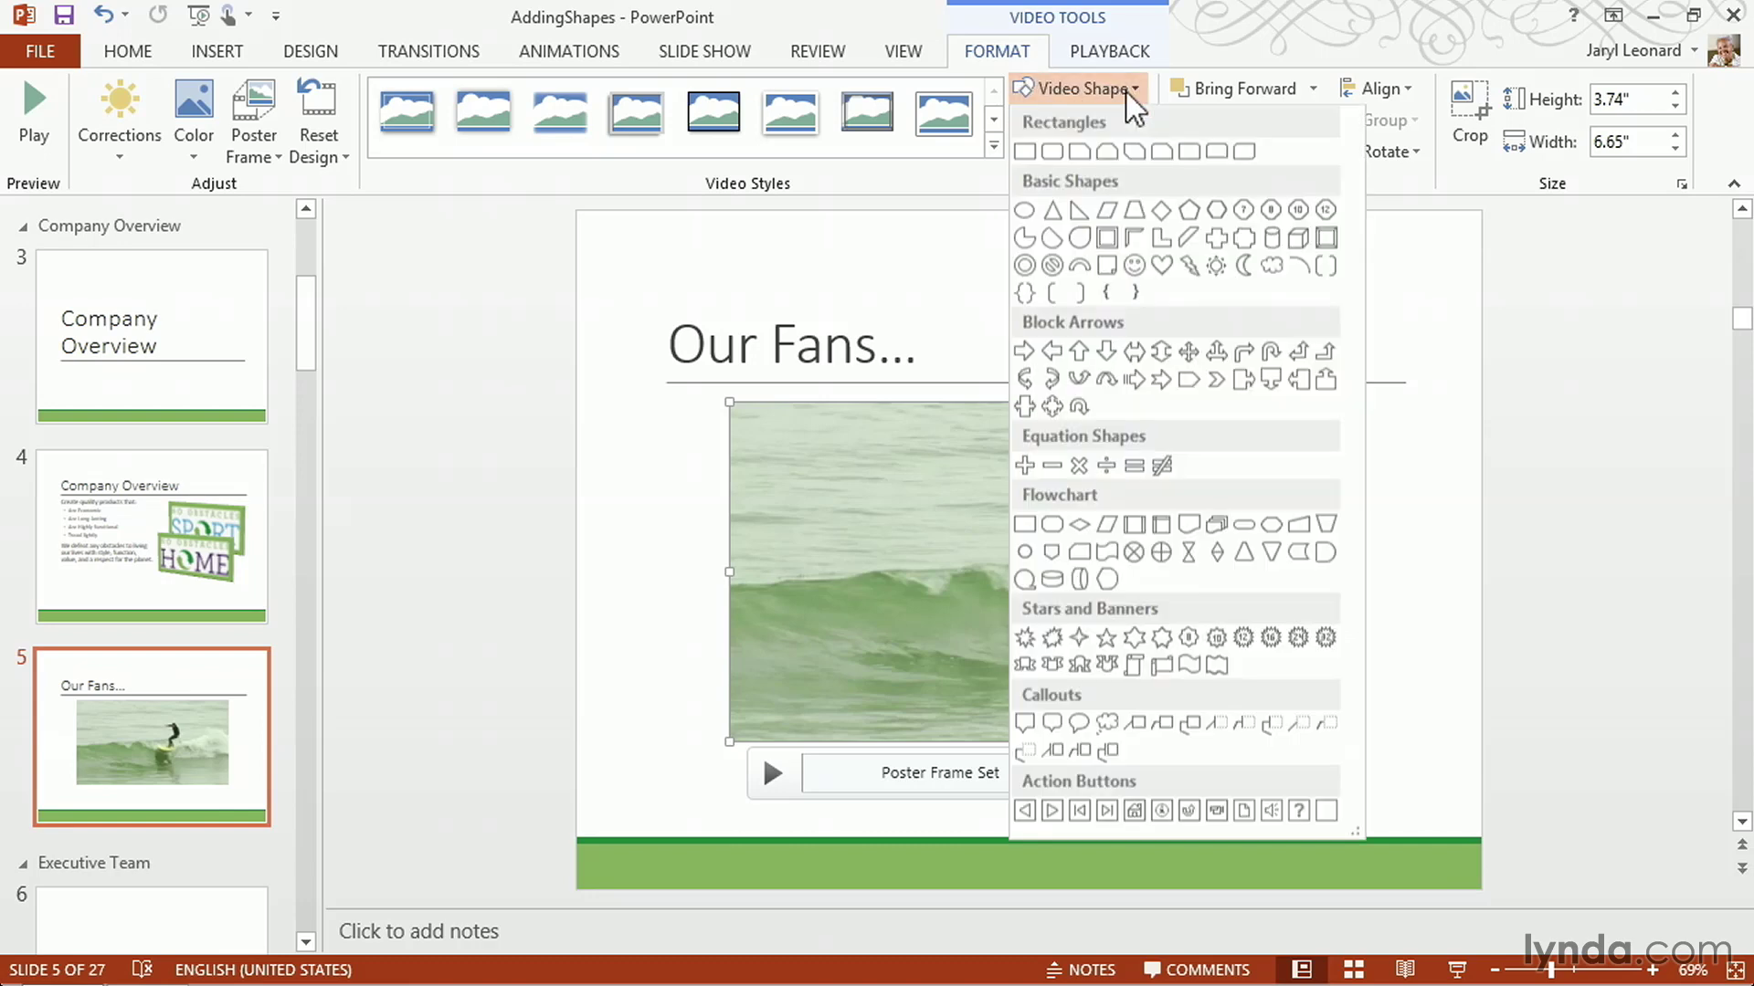
left_click(1186, 666)
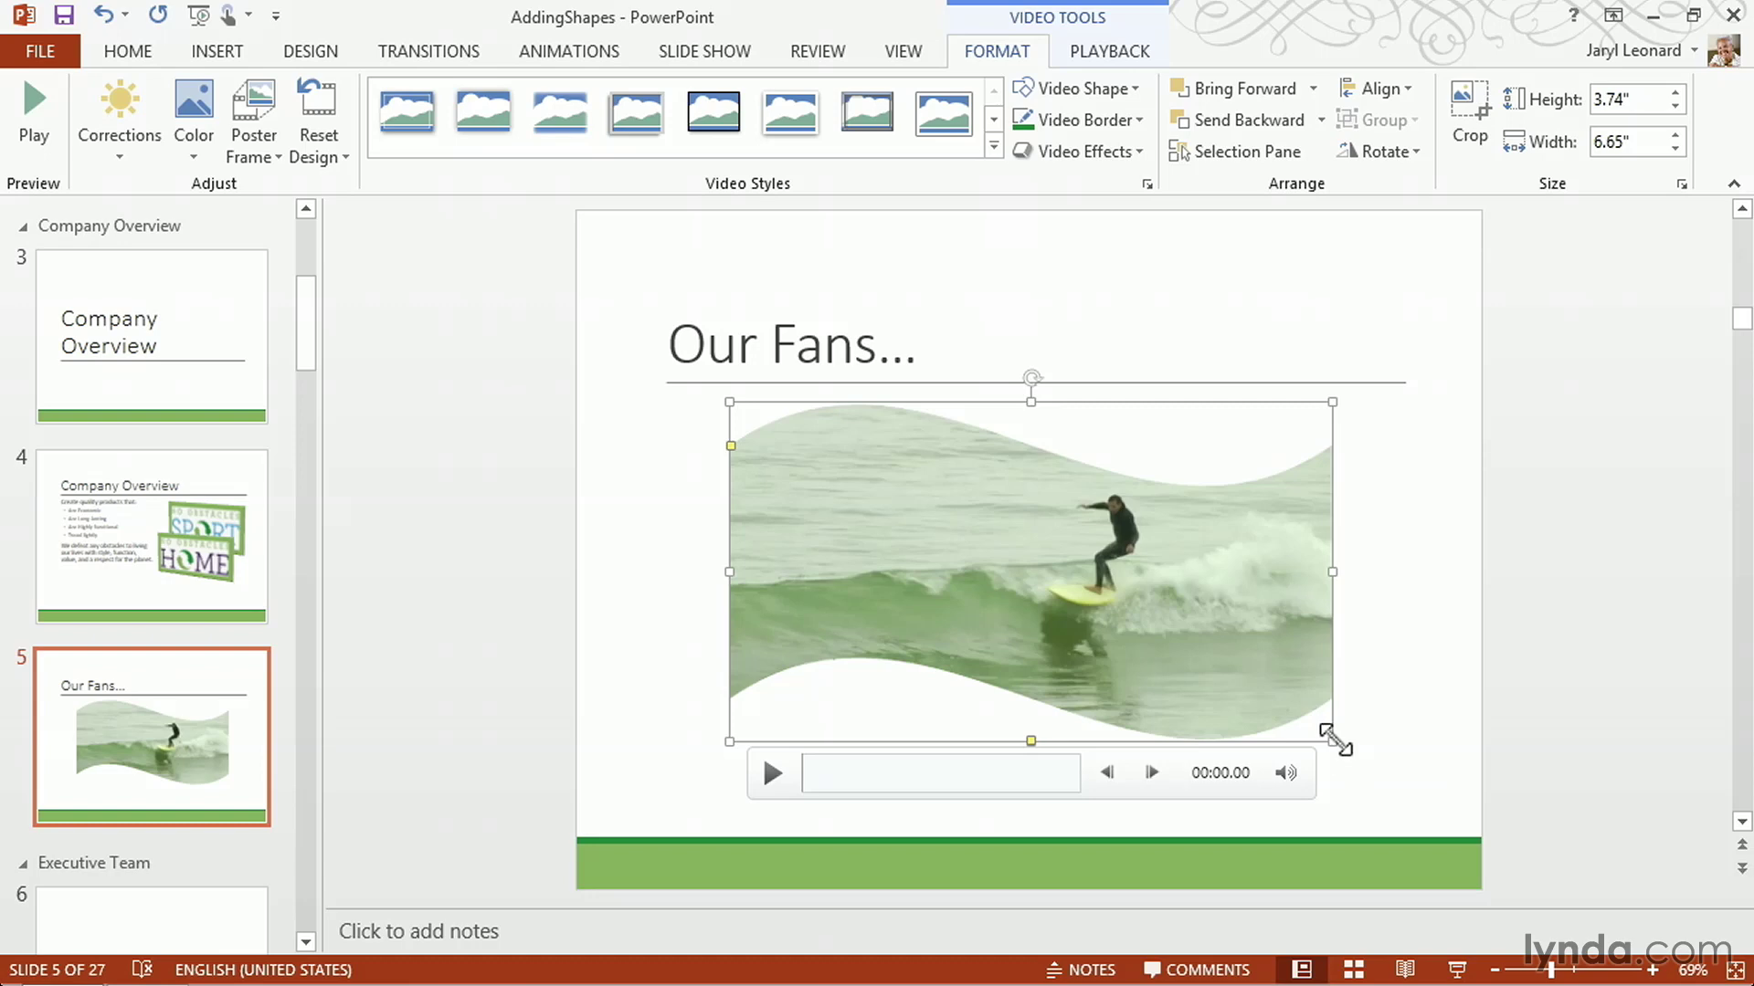
left_click_drag(1332, 739, 1213, 740)
left_click_drag(634, 419, 574, 357)
left_click_drag(767, 493, 856, 515)
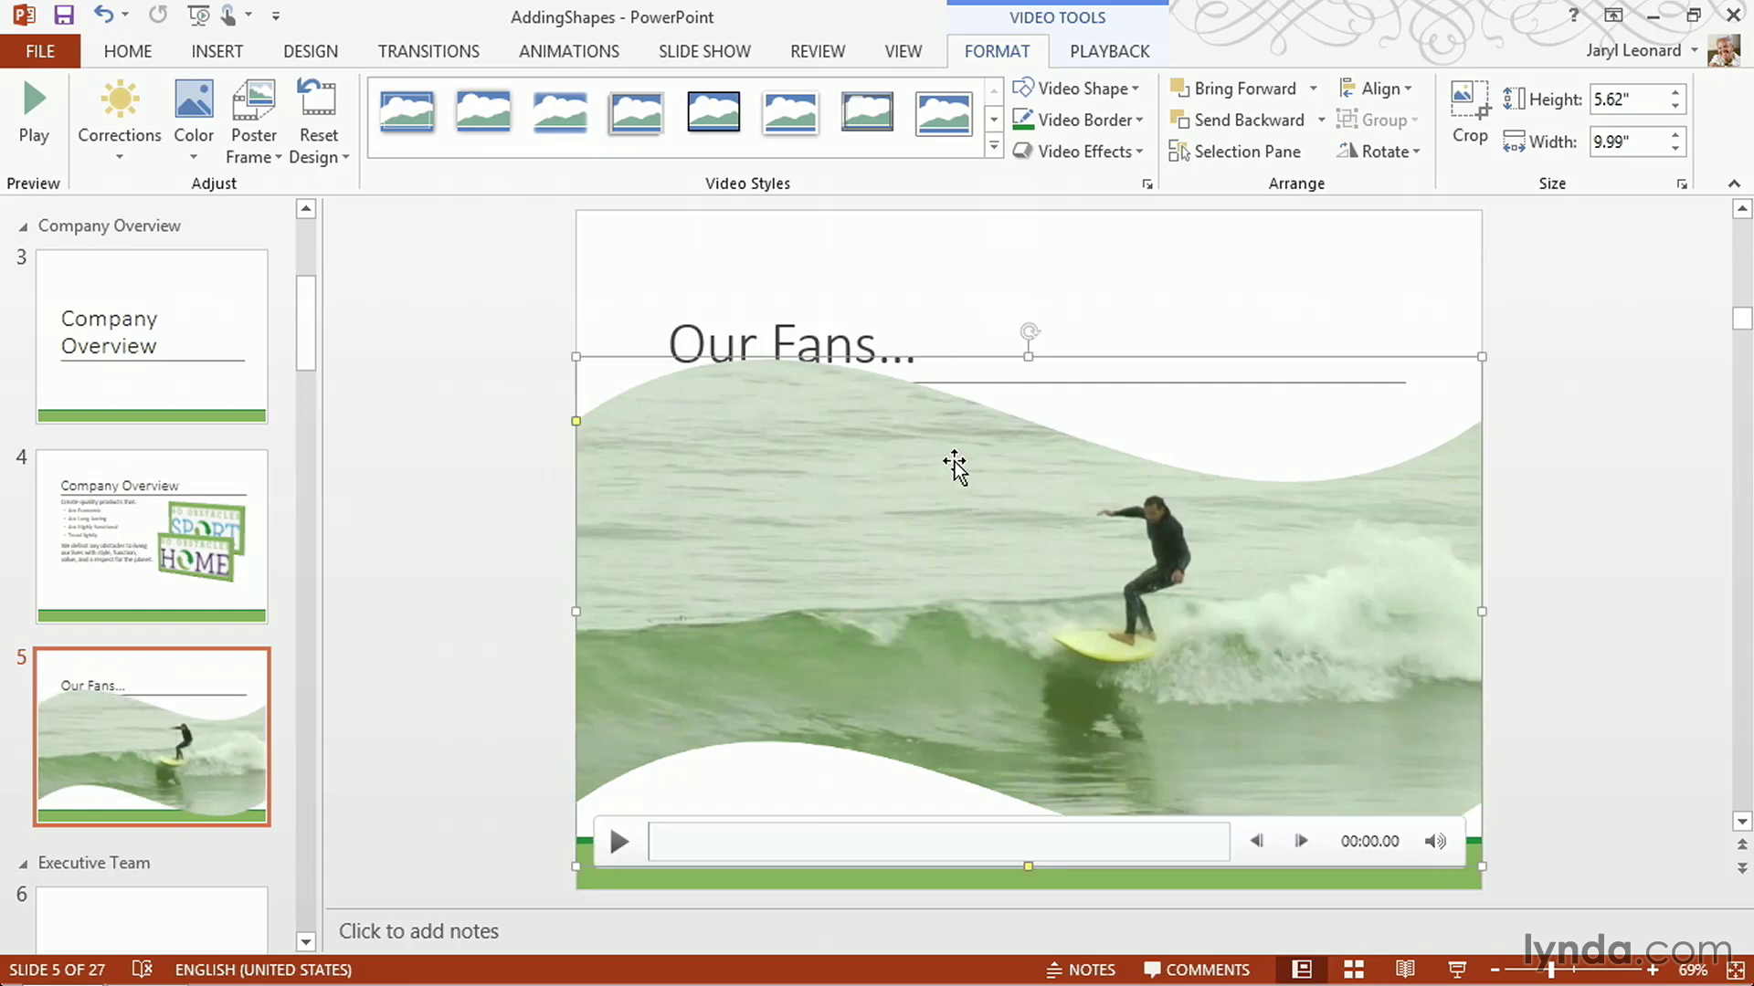
key("Down")
key("Down")
key("ctrl+Down")
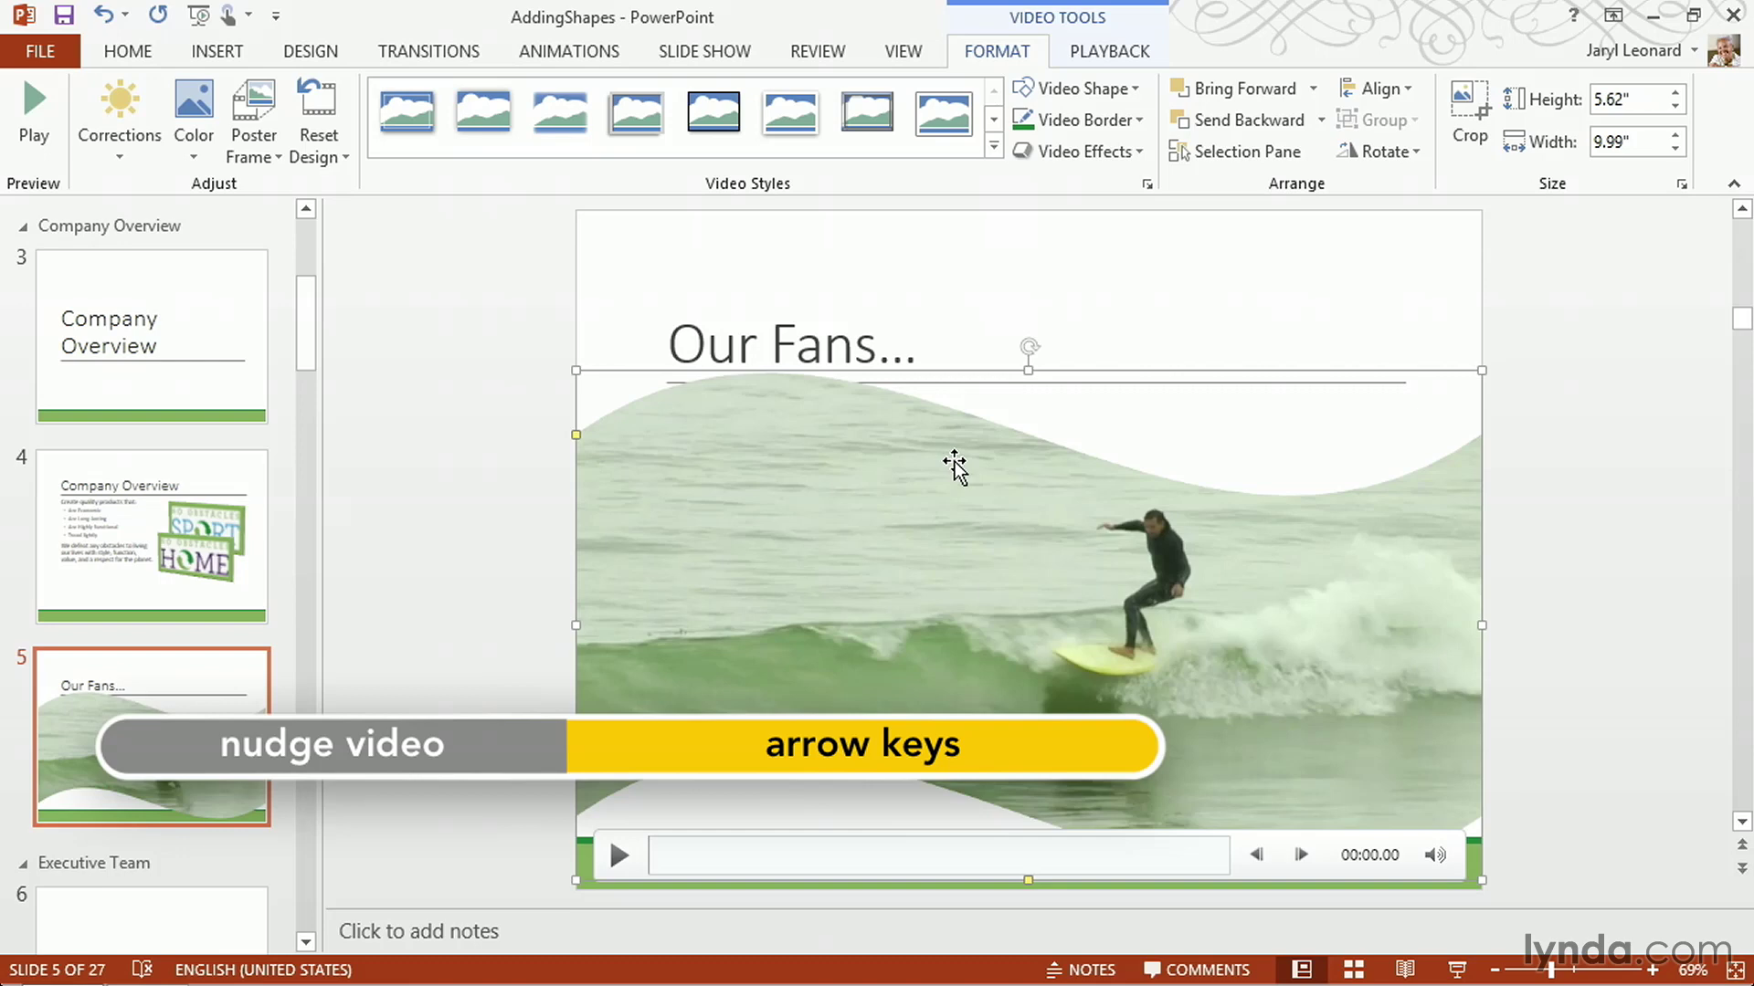
Give the wave-shaped surfer video an Outer drop shadow preset.
left_click(1139, 152)
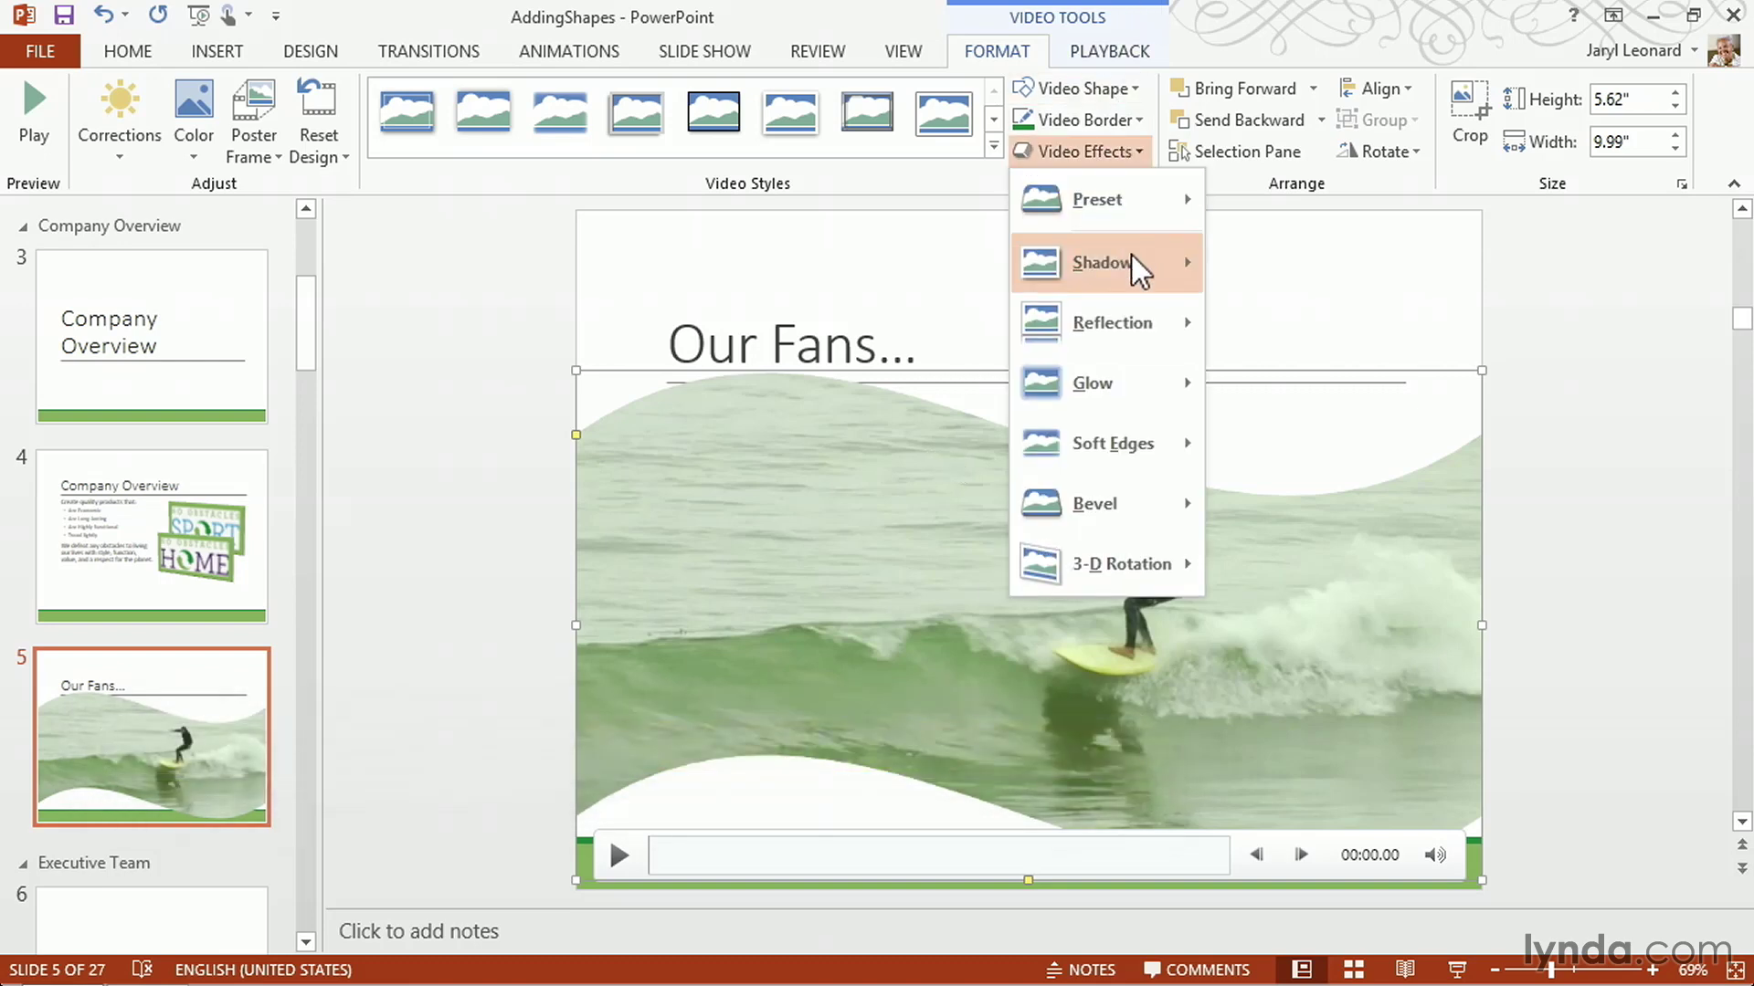
mouse_move(1140, 266)
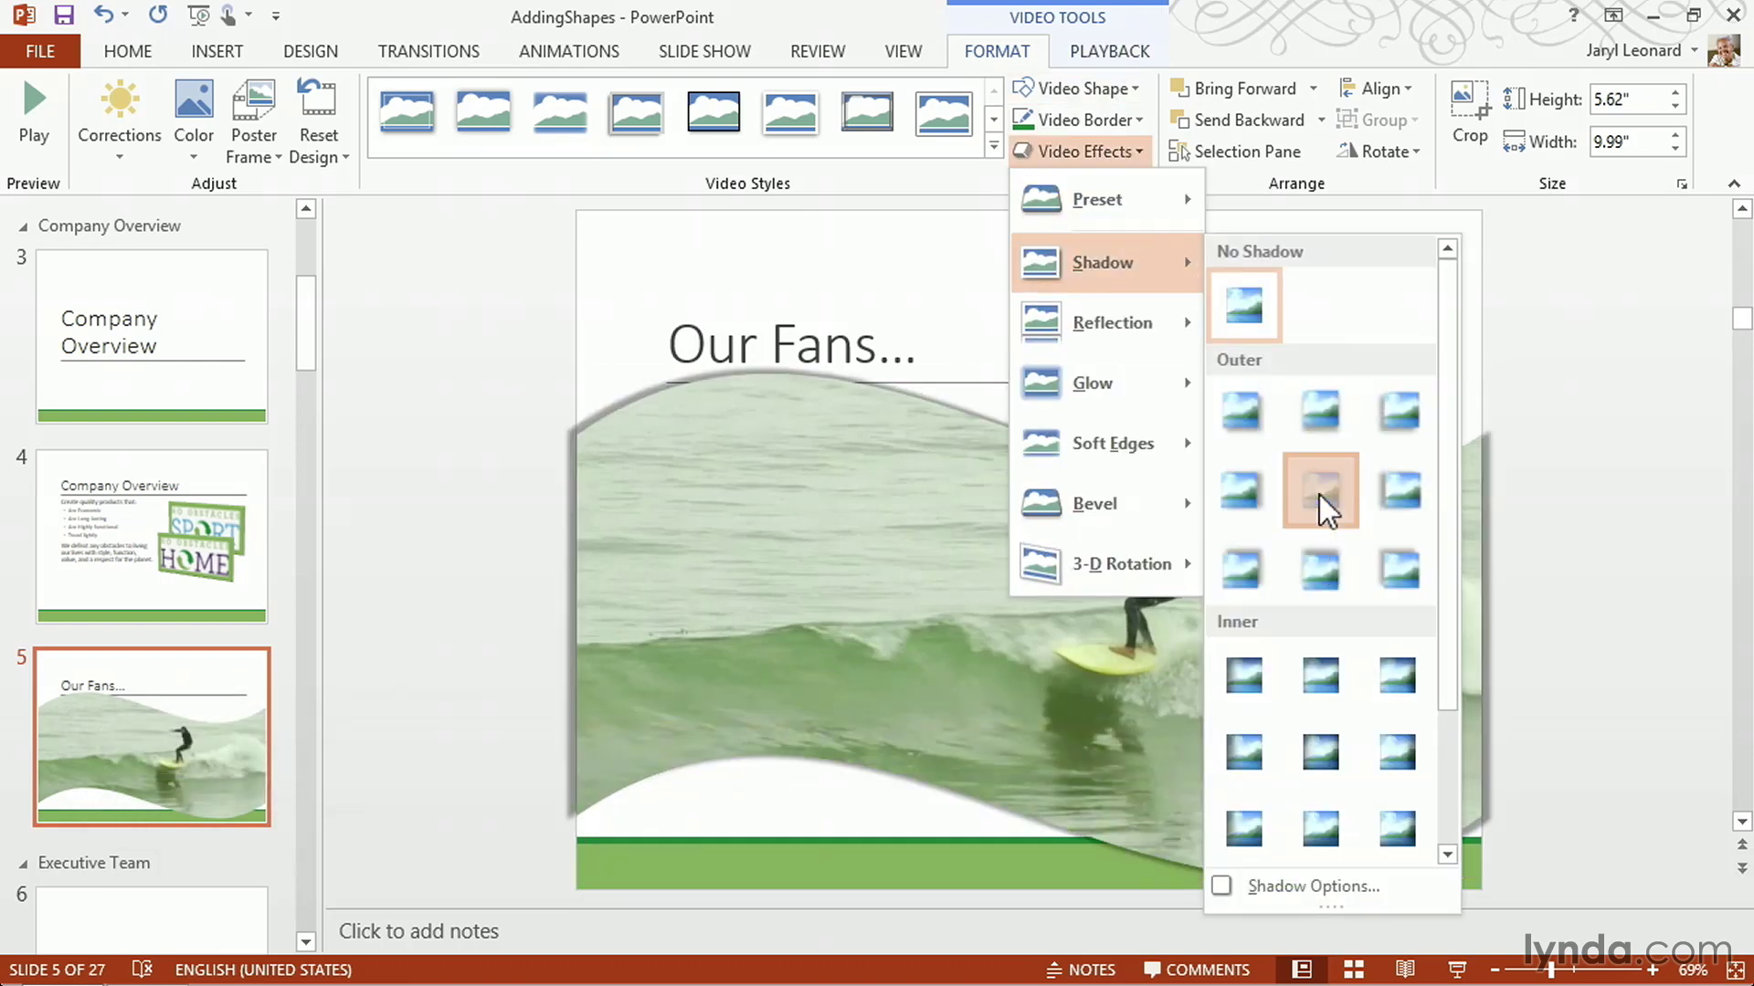
left_click(1321, 413)
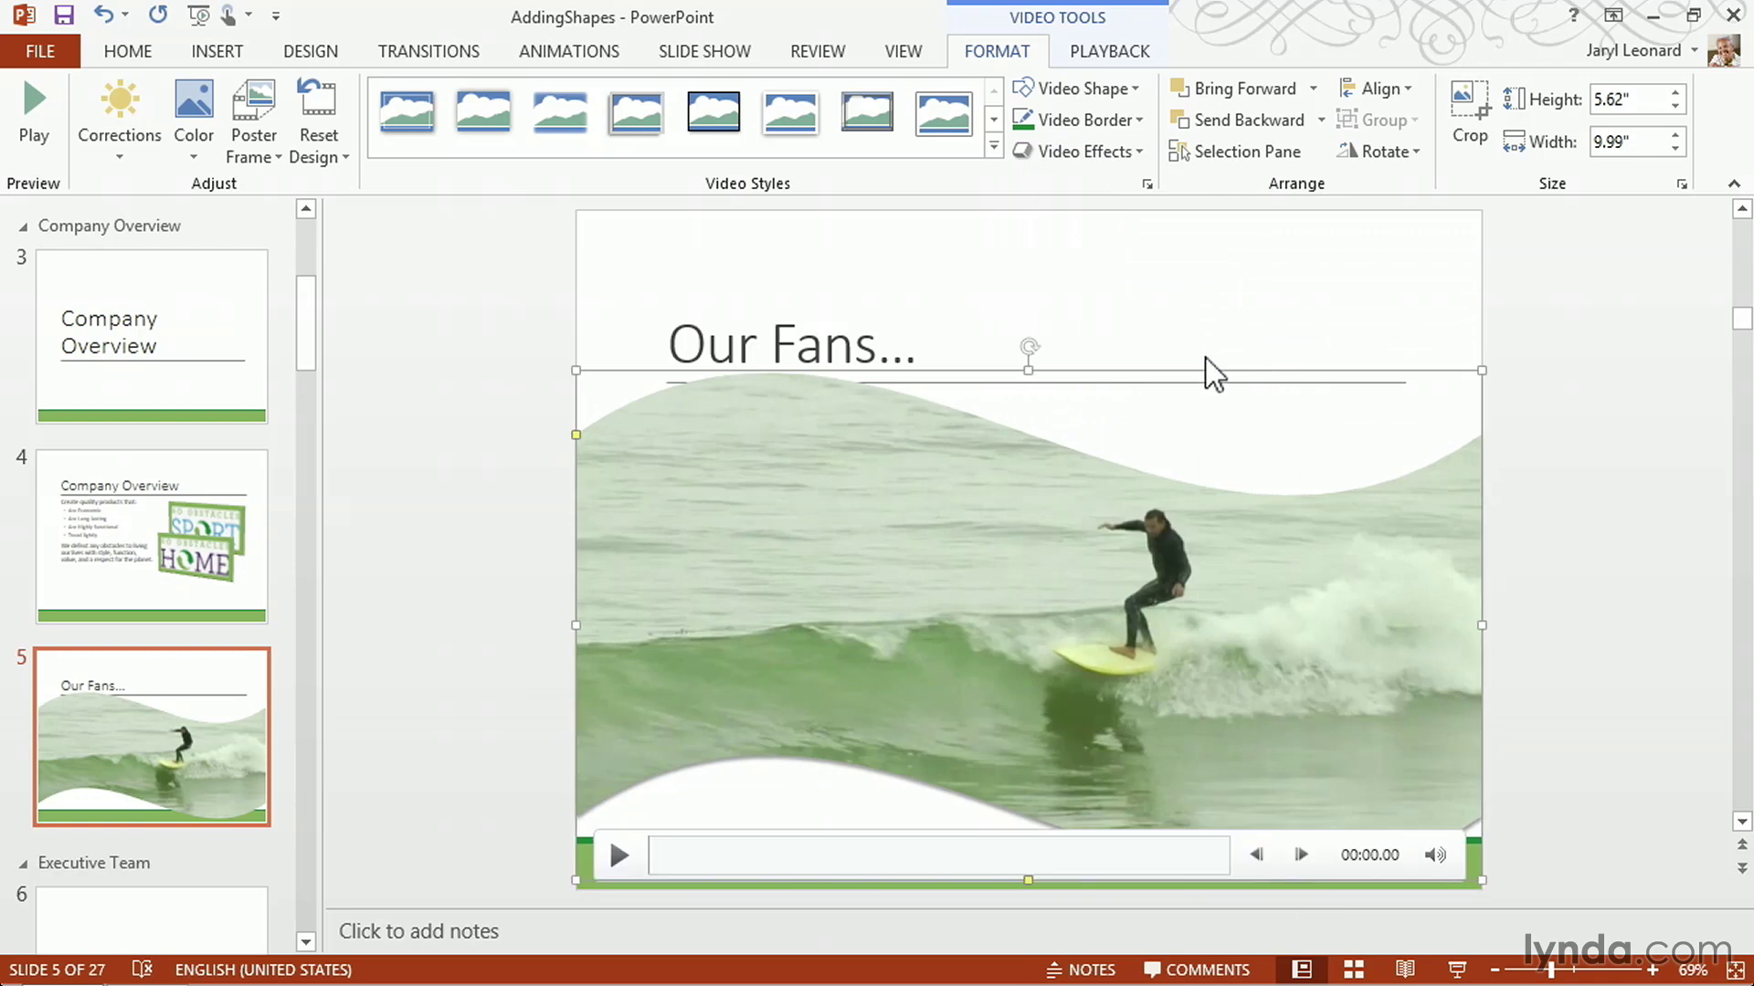
Preview the video briefly to 00:03.30, pause it, then deselect it.
left_click(612, 869)
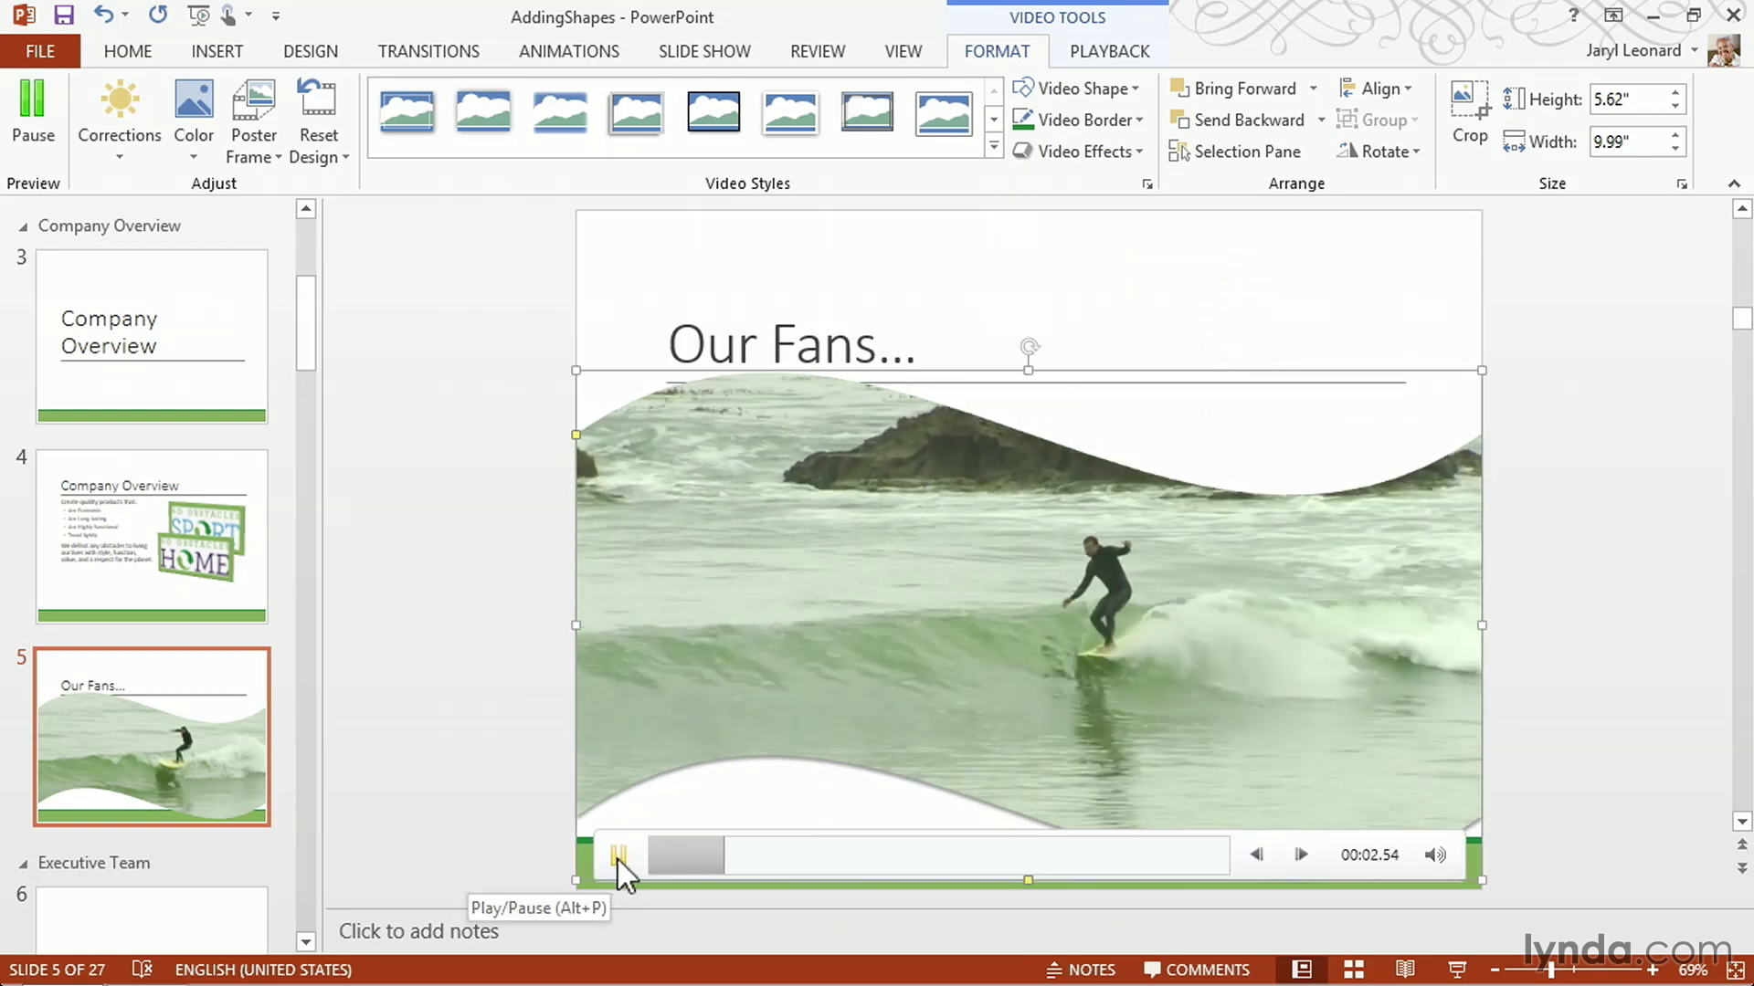
left_click(620, 859)
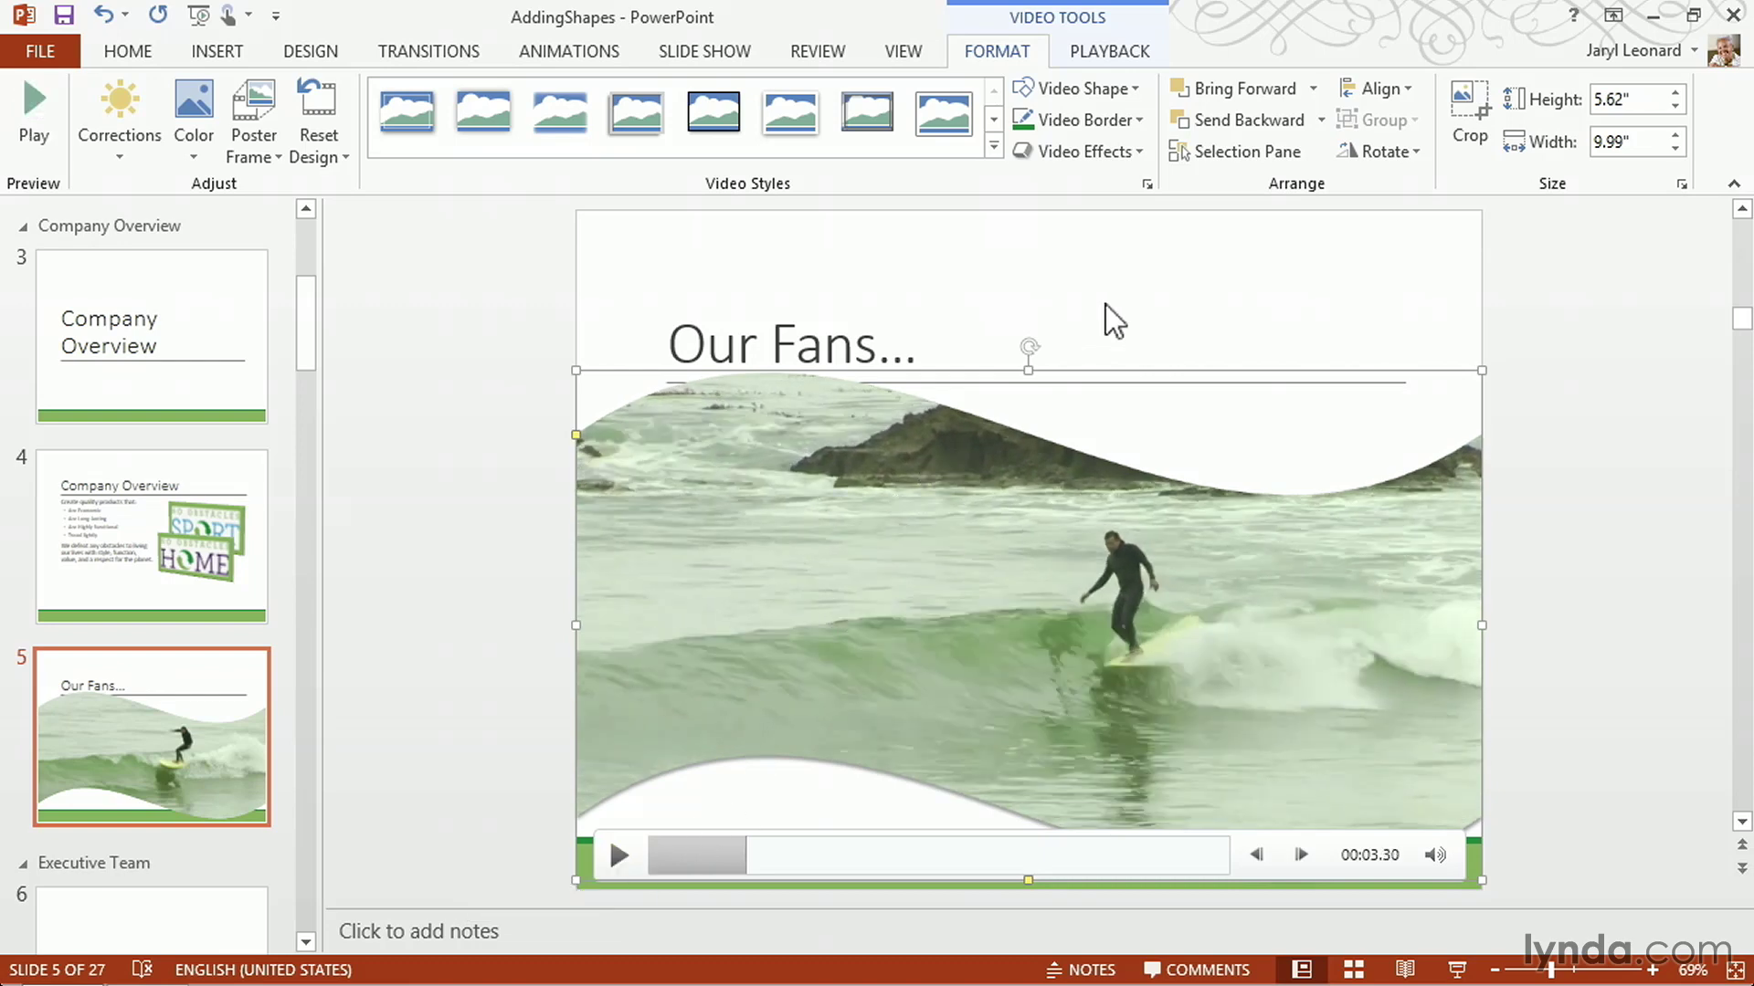
left_click(1253, 420)
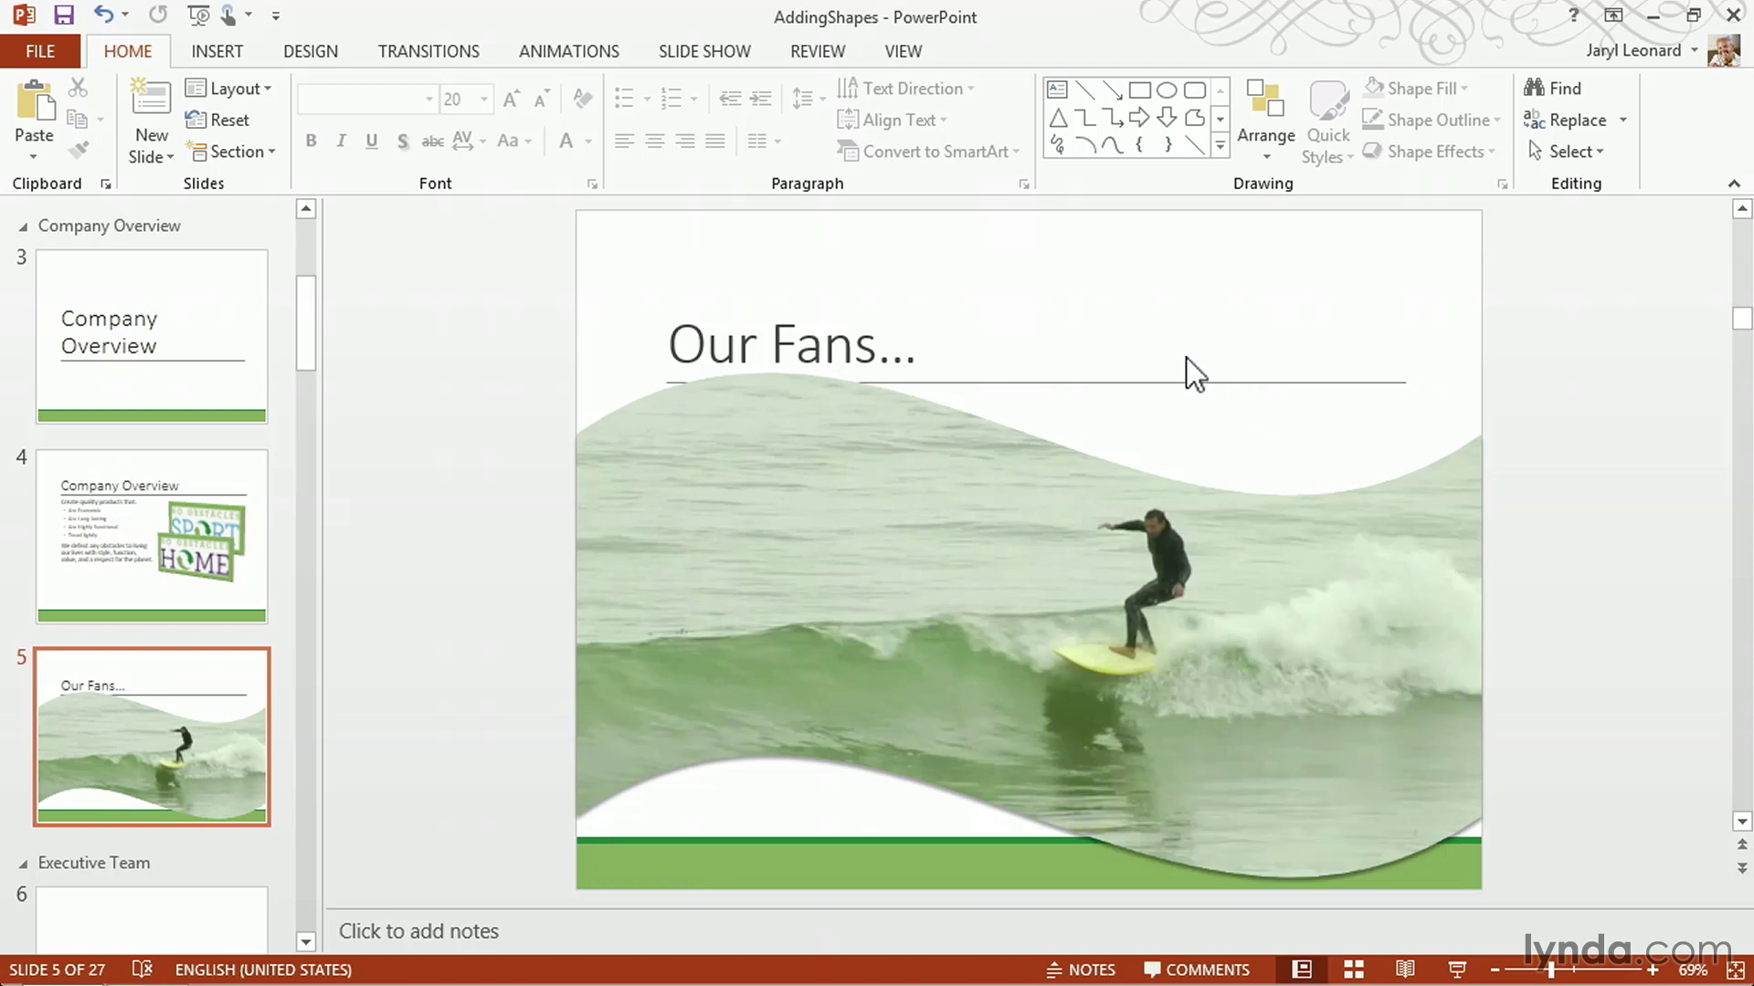
Give the slide a solid fill in the recent blue colour, then reselect the surfer video.
left_click(305, 50)
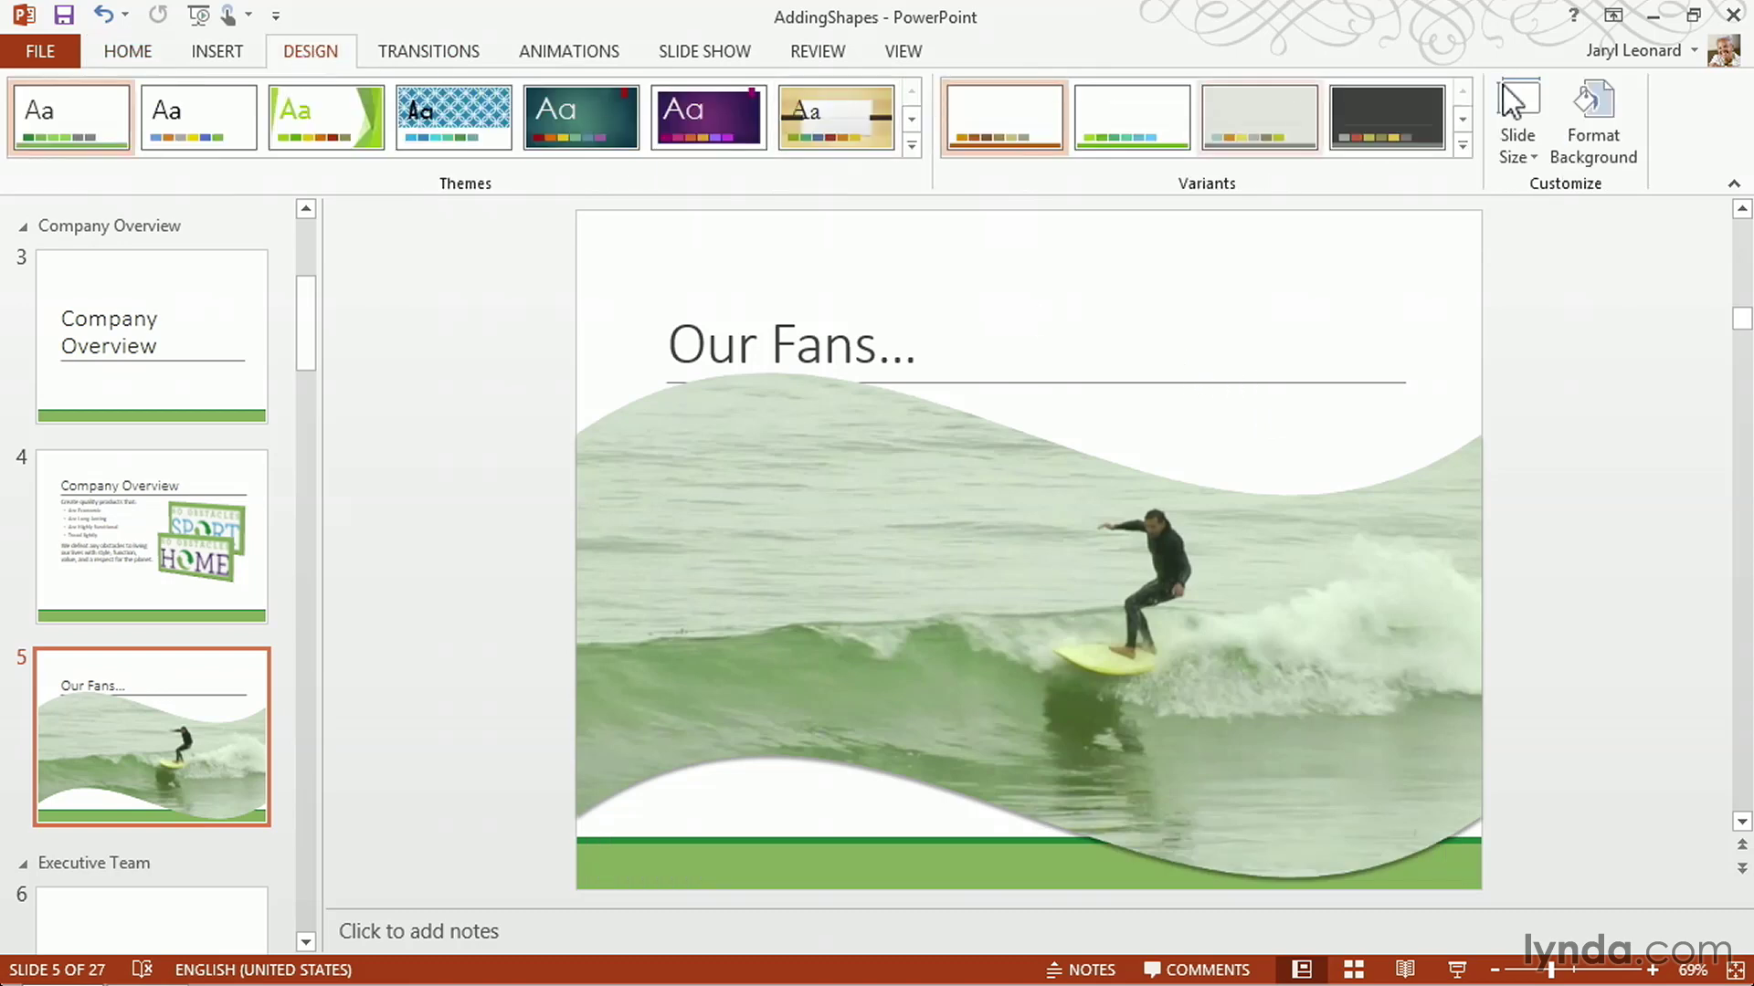
left_click(1620, 127)
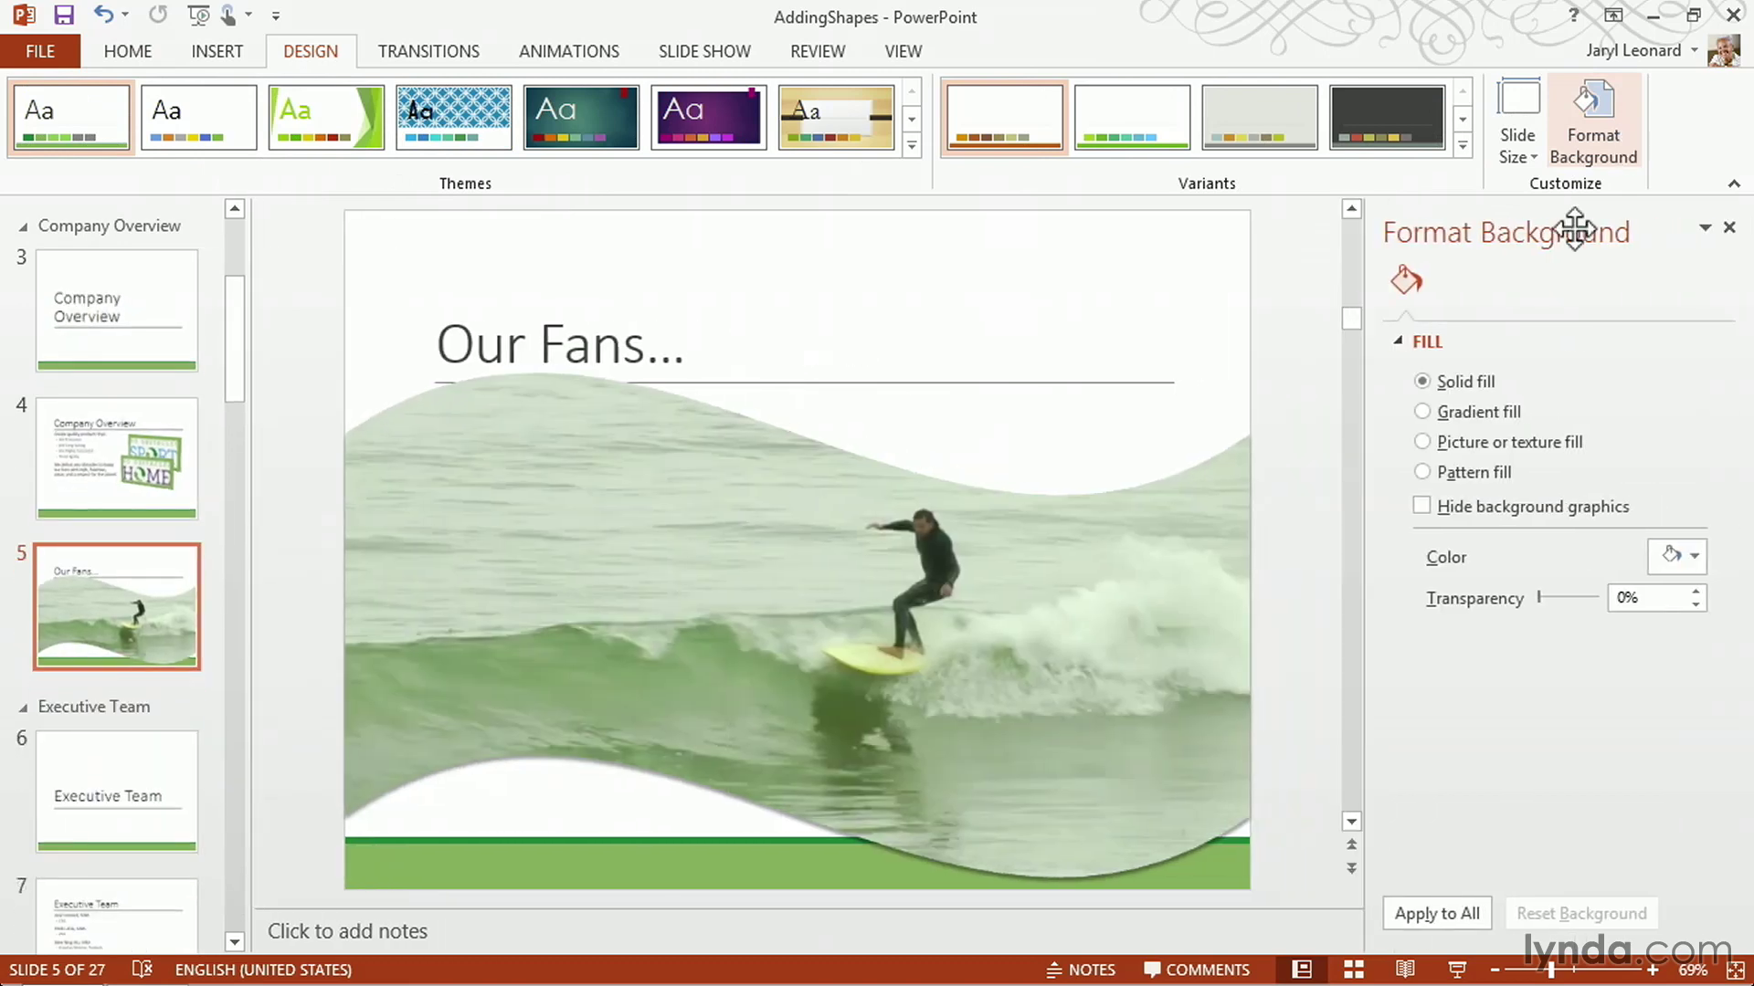
left_click(1704, 550)
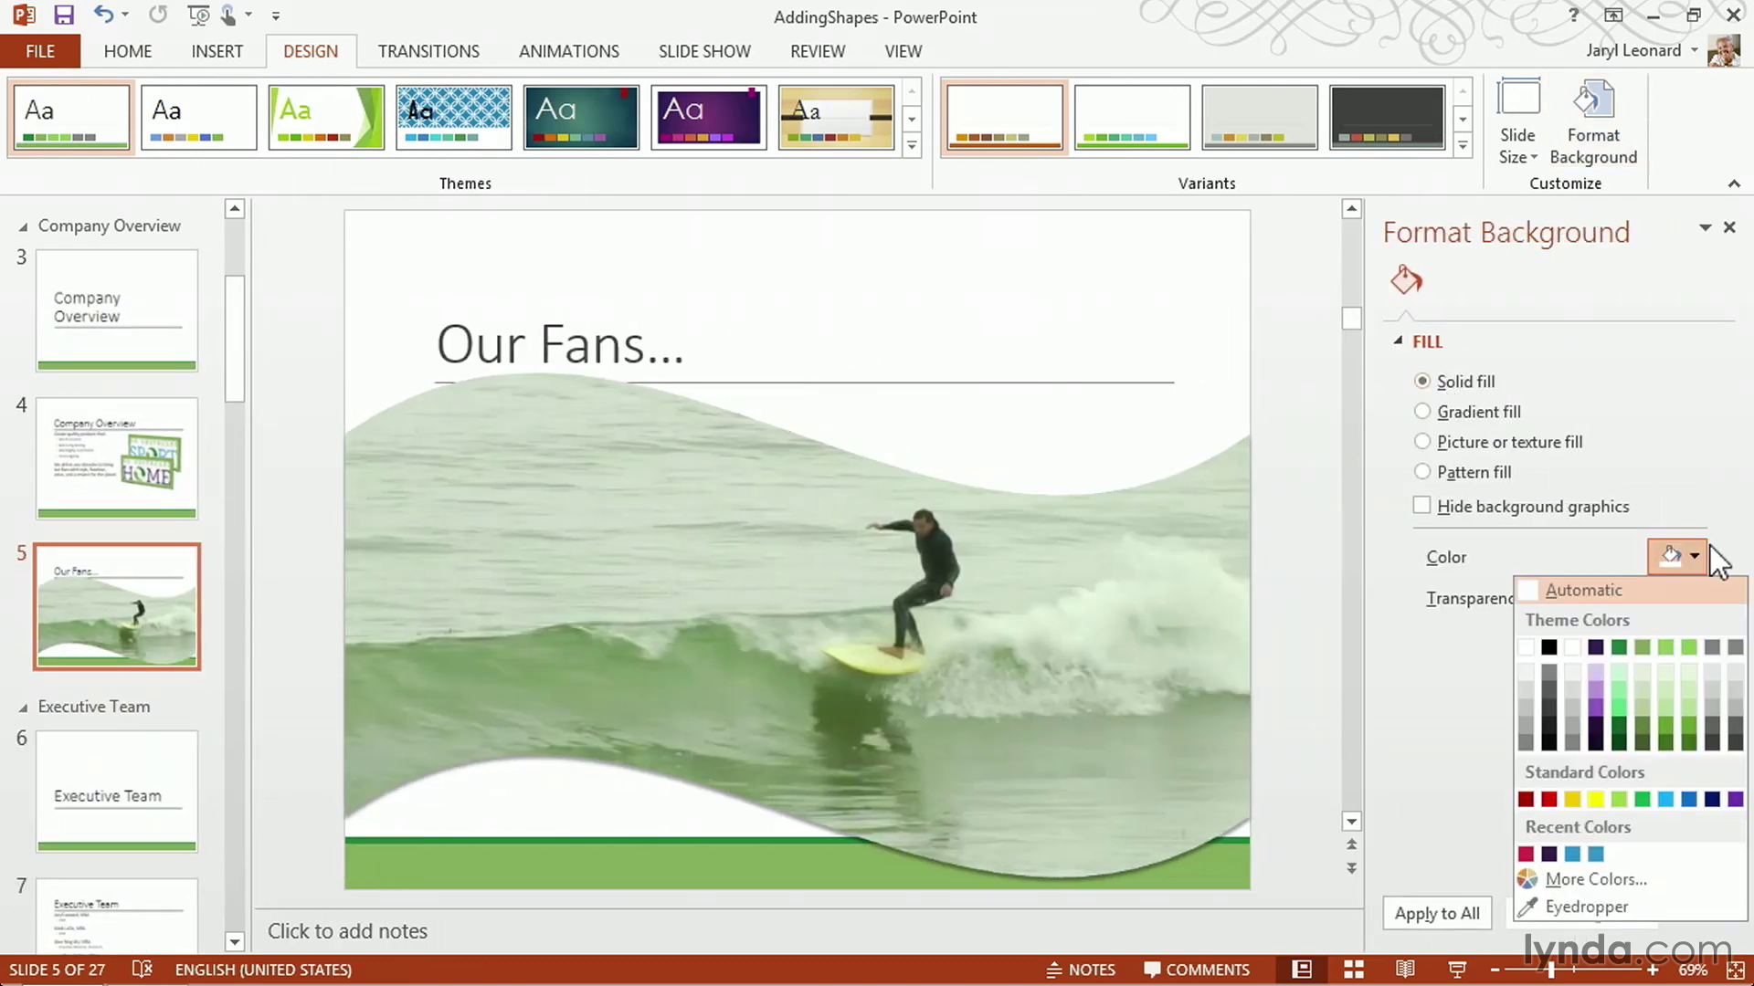
left_click(1573, 853)
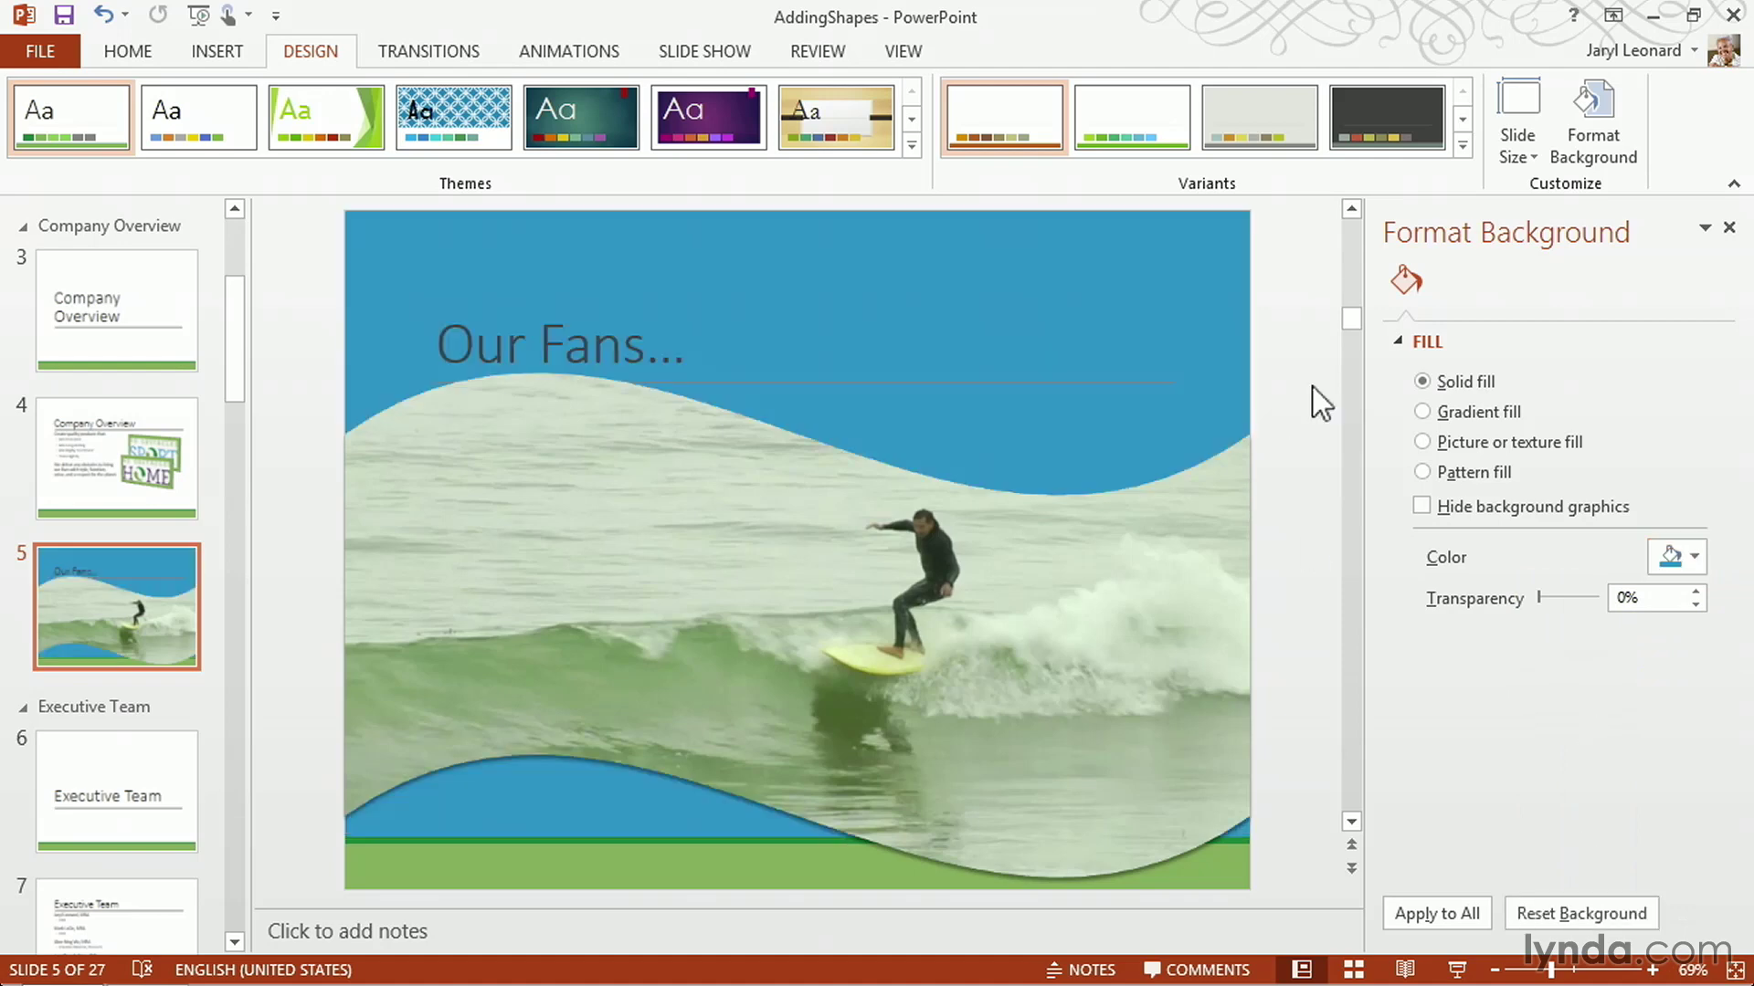
left_click(1729, 227)
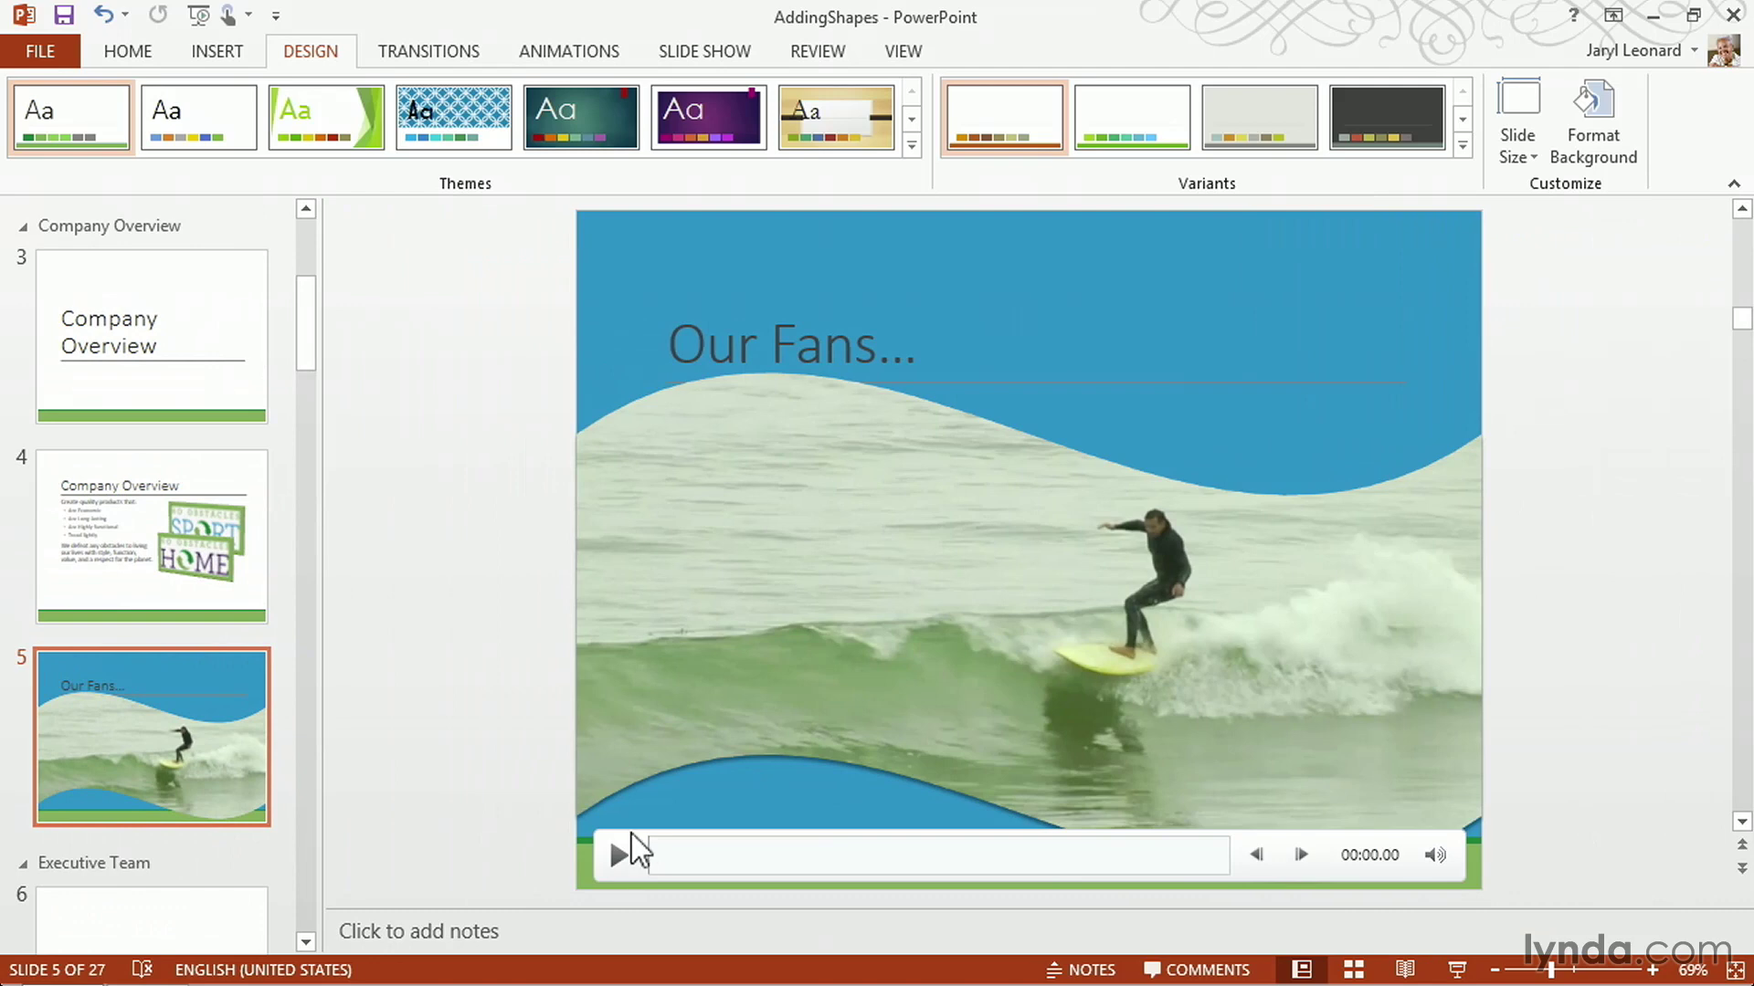
left_click(623, 847)
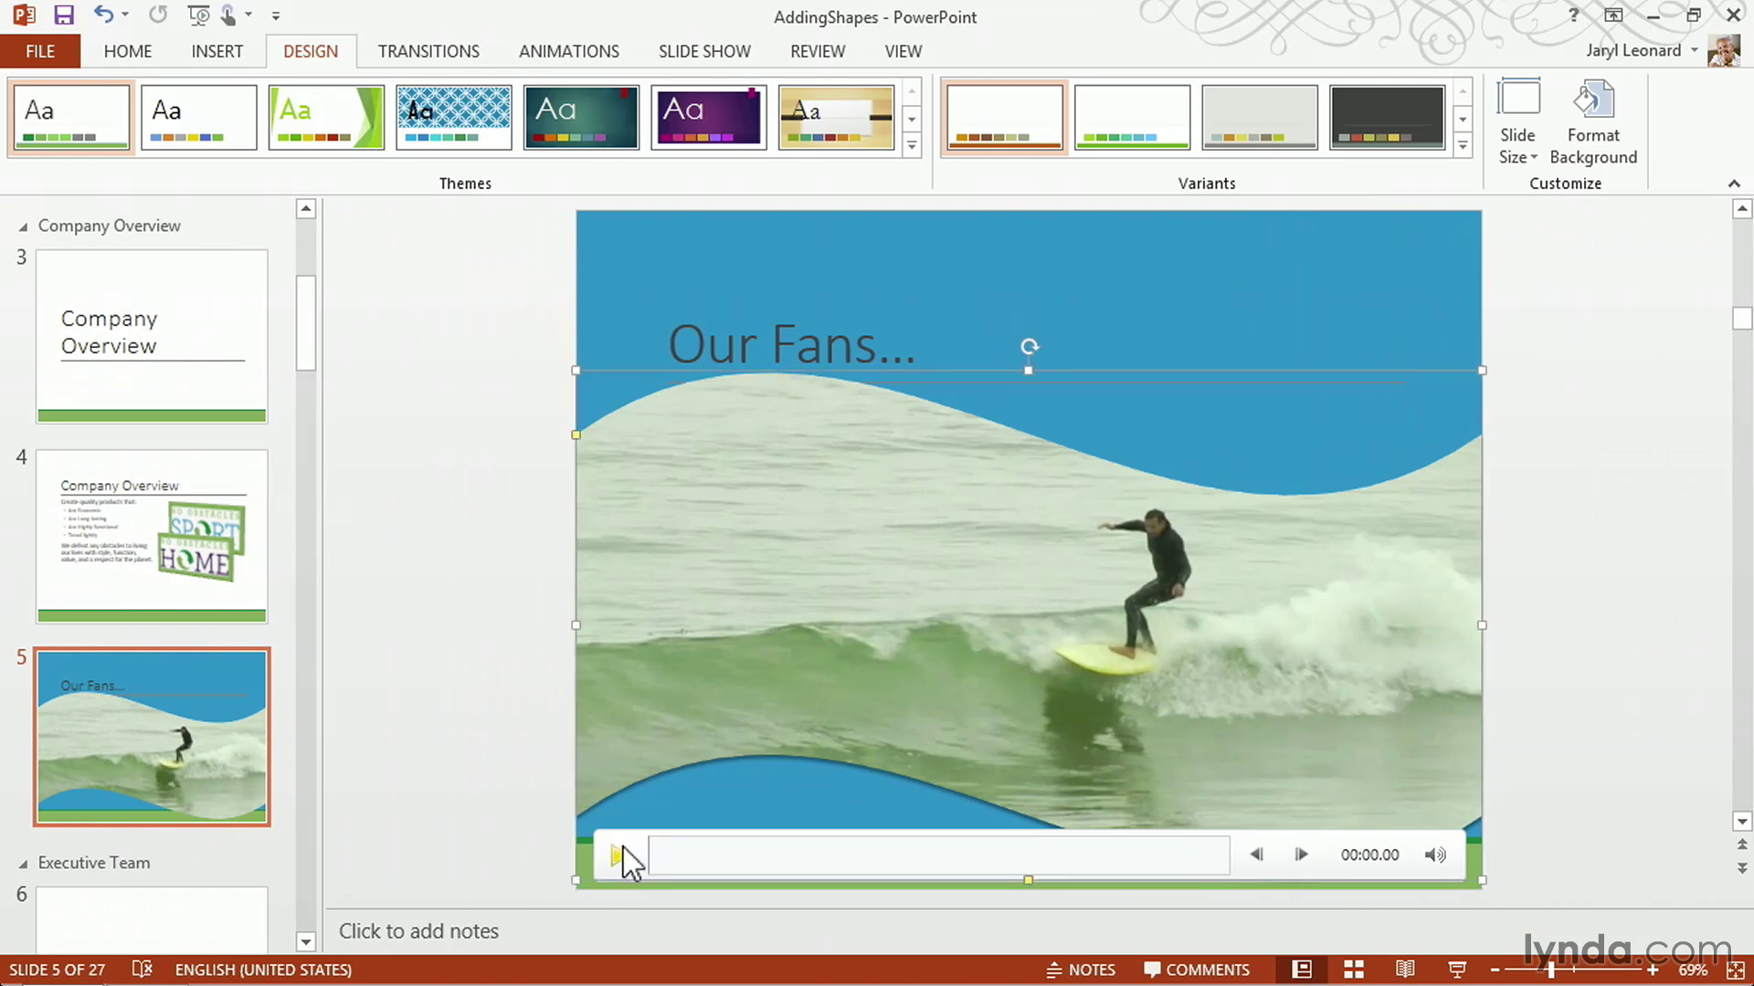